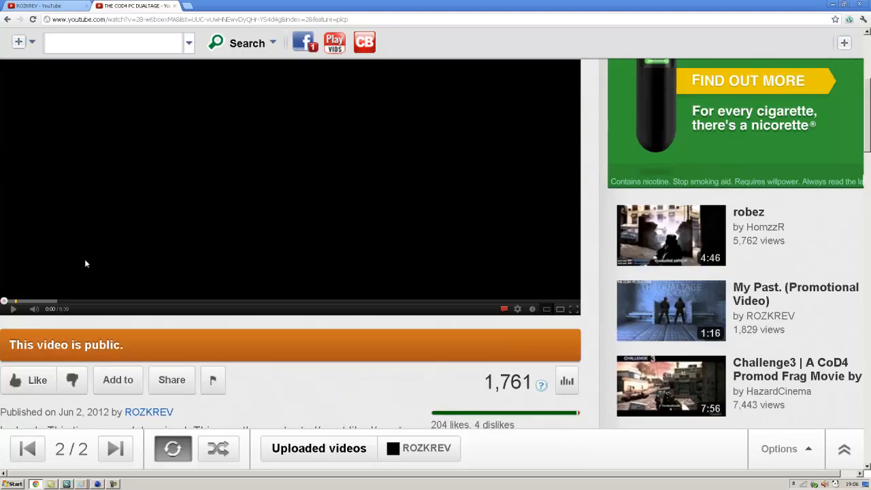
Examine the video's likes and its description, highlighting the line about 10 likes for another tutorial
scroll(597, 334, down, 4)
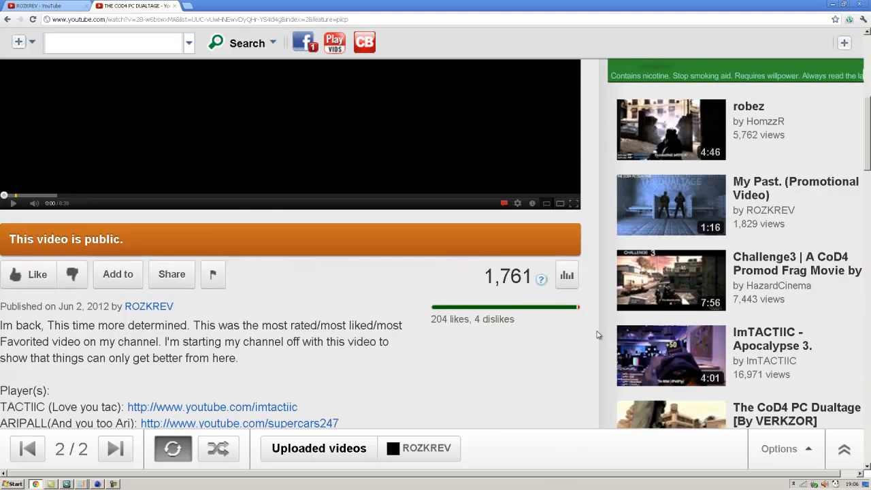
mouse_move(431, 319)
mouse_down()
mouse_move(468, 324)
mouse_move(431, 322)
mouse_up()
click(469, 321)
scroll(347, 302, down, 4)
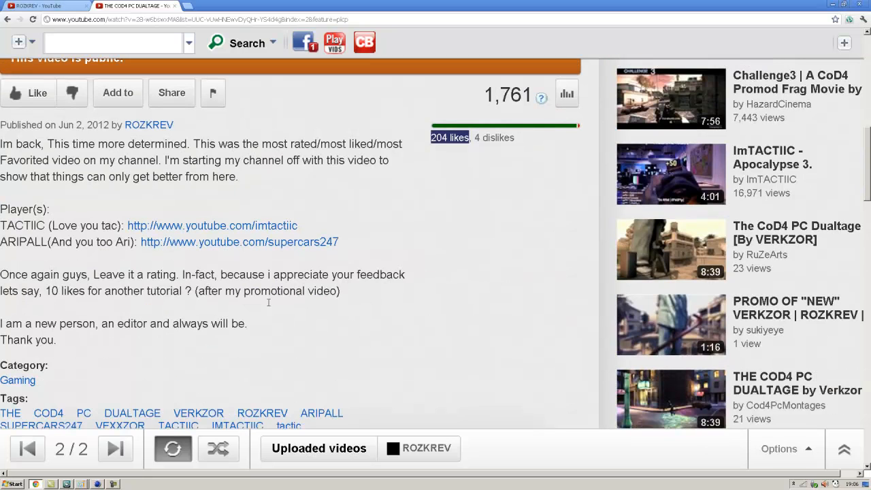
mouse_move(45, 290)
mouse_down()
mouse_move(210, 291)
mouse_move(44, 291)
mouse_up()
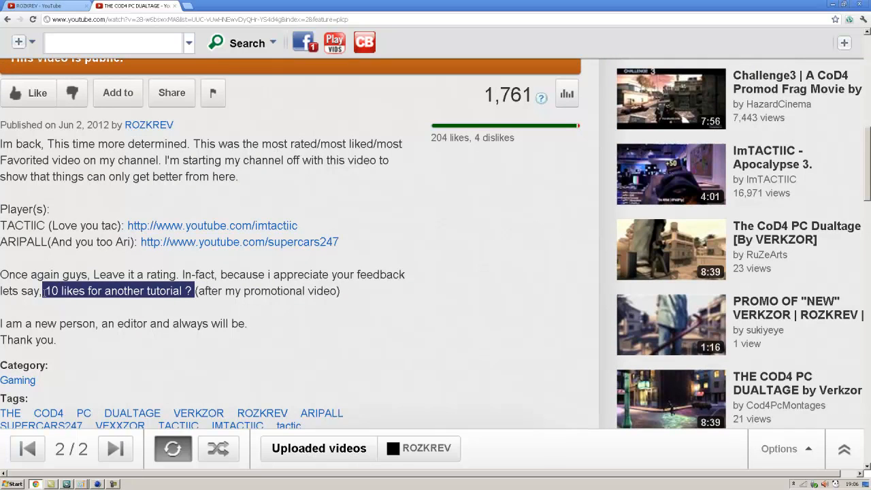
mouse_move(196, 290)
mouse_down()
mouse_move(341, 291)
mouse_move(200, 293)
mouse_up()
click(288, 307)
click(200, 313)
scroll(201, 327, up, 5)
scroll(140, 298, down, 5)
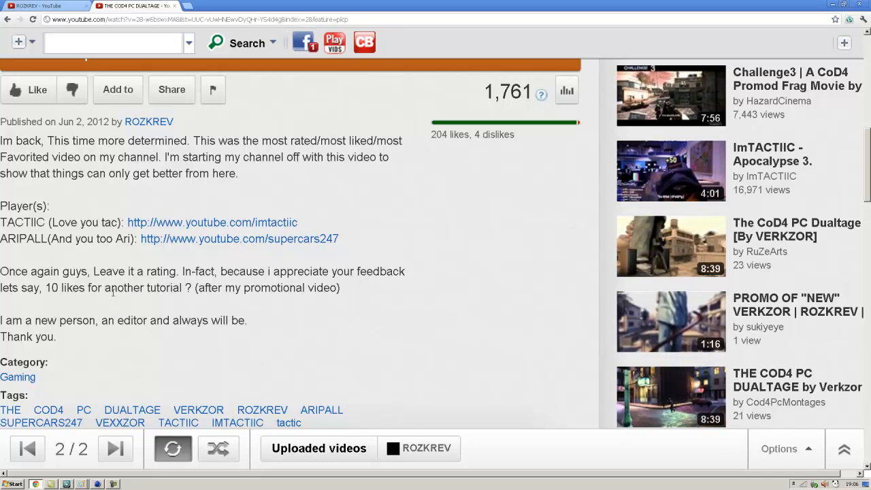
scroll(106, 282, up, 3)
scroll(86, 237, up, 3)
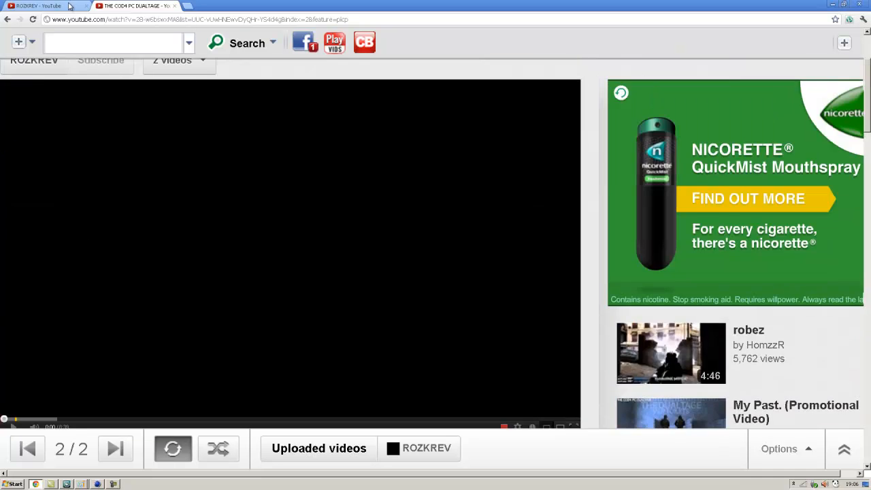
Switch to the ROZKREV channel page and play a moment of the My Past promotional video from 0:50, pausing it at 0:52
click(49, 5)
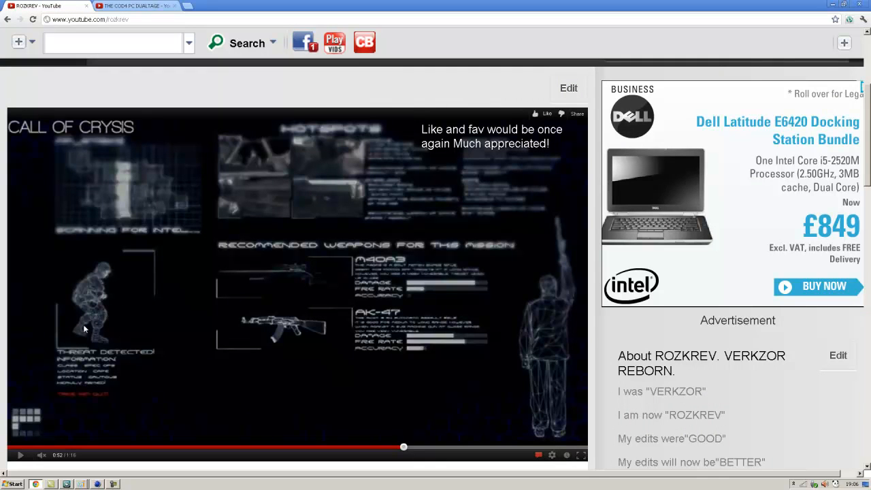
scroll(129, 322, down, 1)
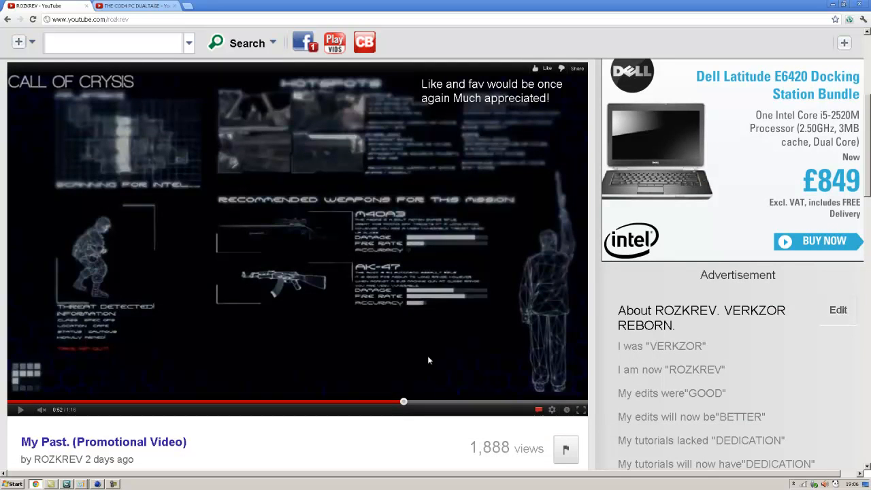
click(394, 403)
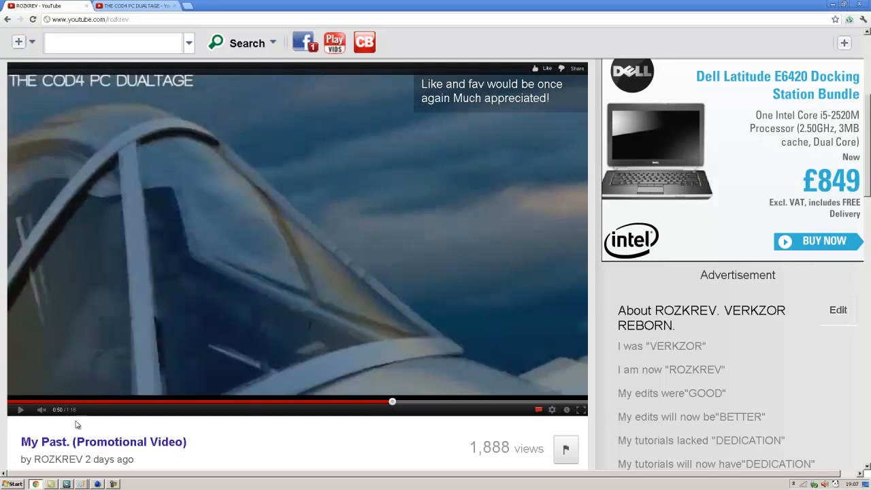
click(20, 409)
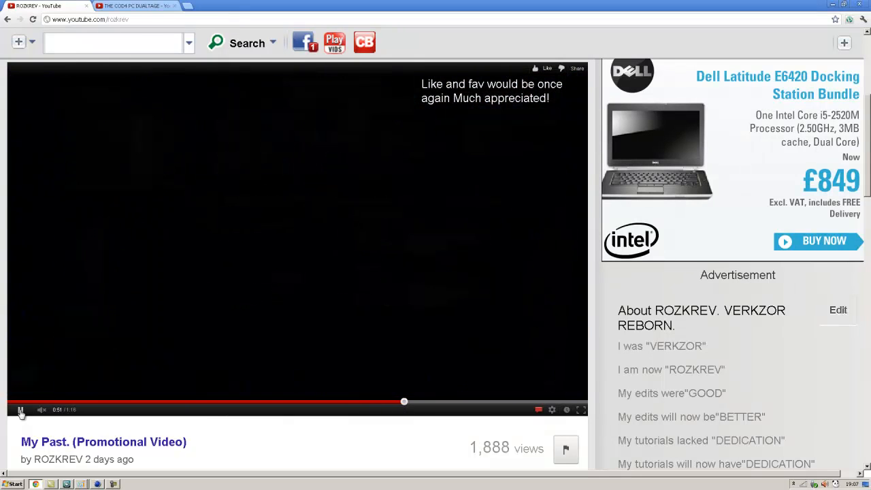
click(20, 409)
scroll(309, 295, up, 2)
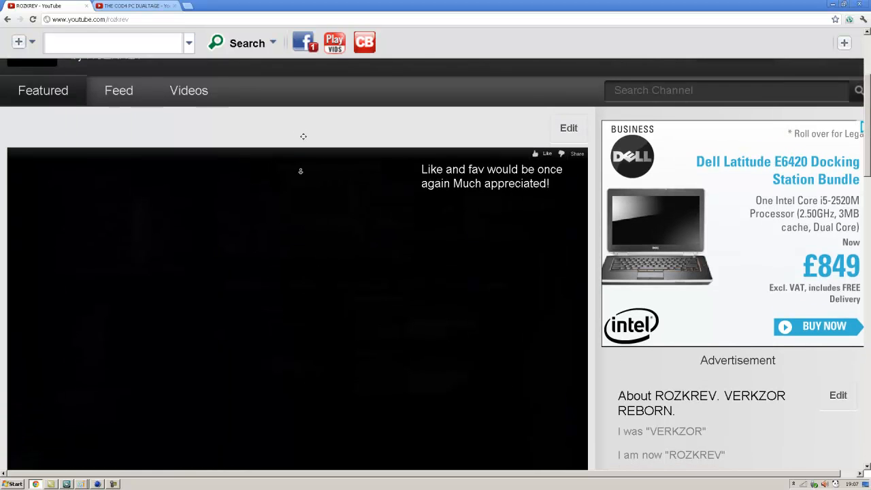
scroll(389, 330, down, 1)
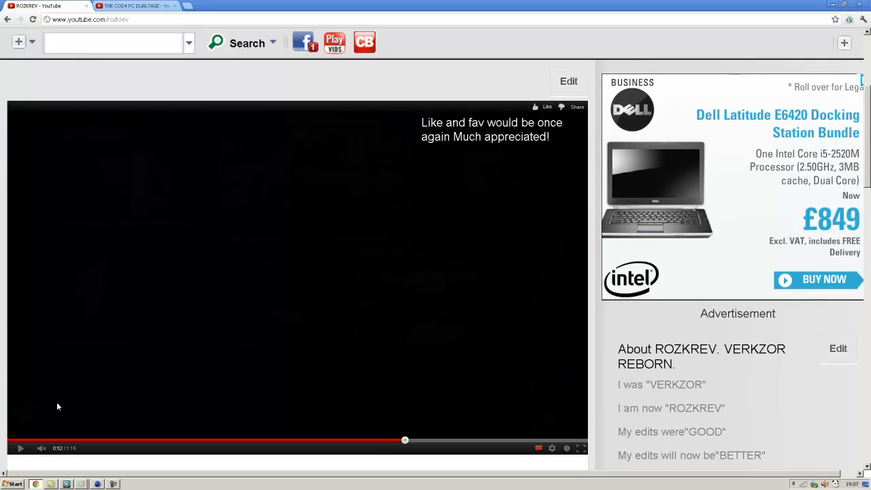
Minimize the browser and fit the CINEMA 4D window to the right half of the desktop
click(832, 6)
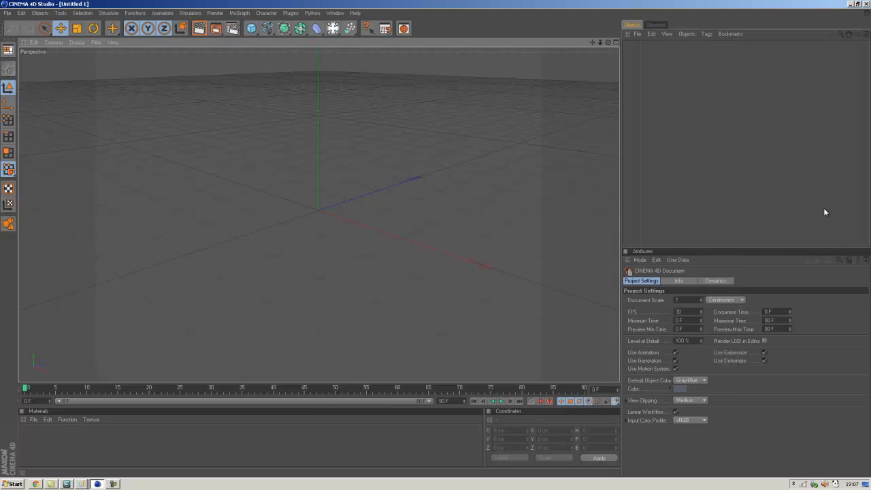
double_click(311, 4)
click(297, 70)
drag(460, 5, 362, 2)
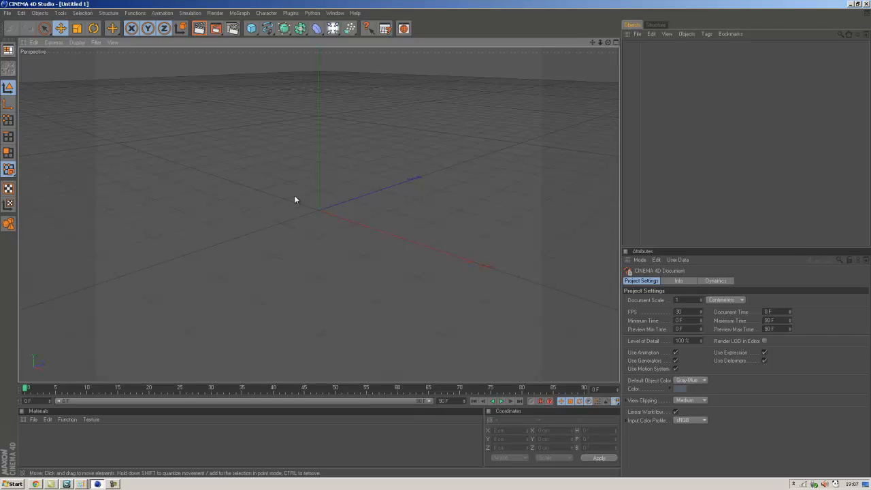
key(super+Right)
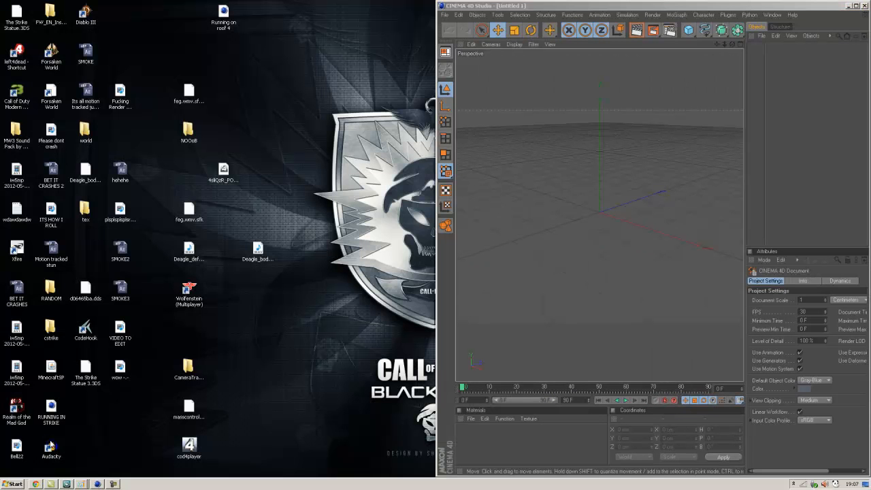
Launch 3D Ripper DX and place its window on the left half of the desktop
click(17, 482)
text(3d)
click(27, 166)
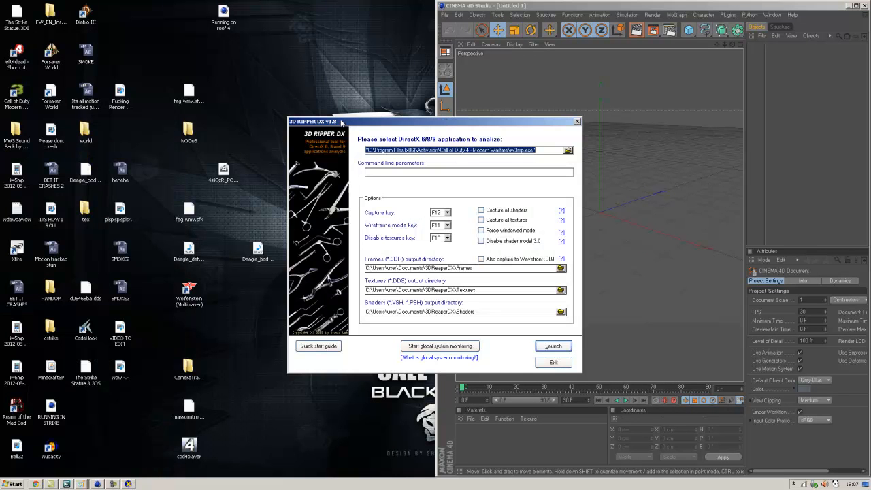
key(super+Left)
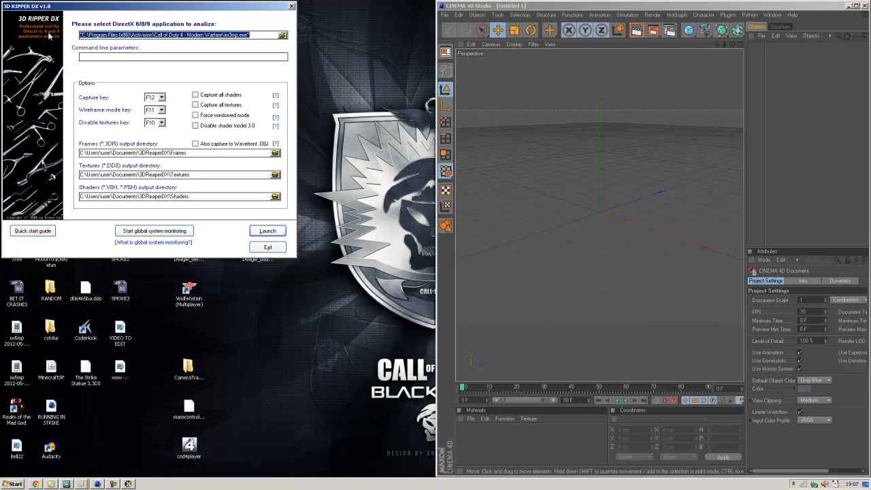
Find the DXTBmp texture tool among the installed programs and launch it
click(83, 485)
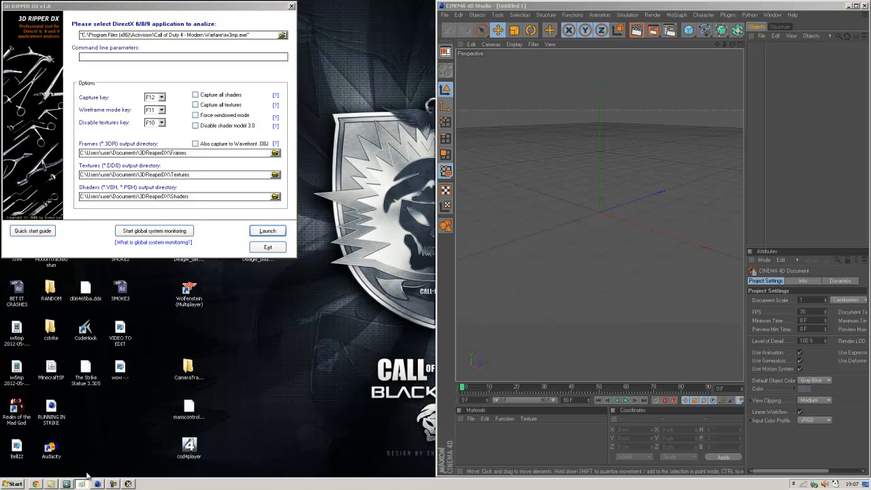
key(super)
text(dxt)
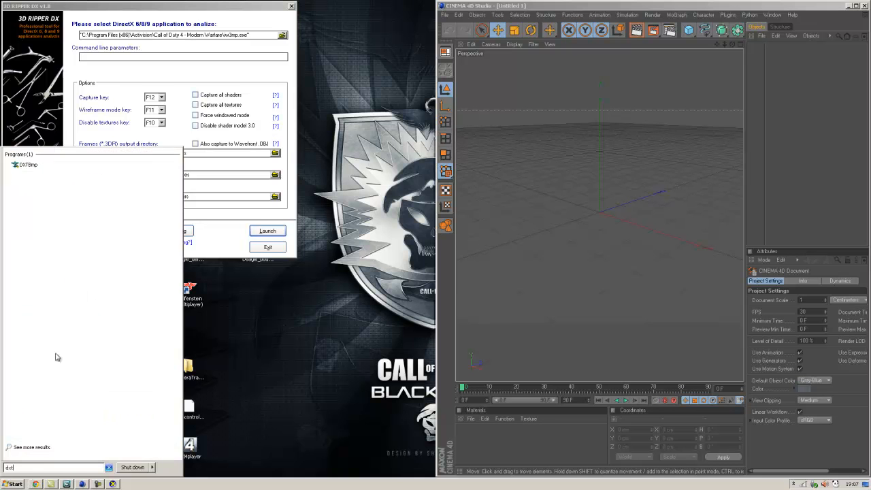
click(39, 165)
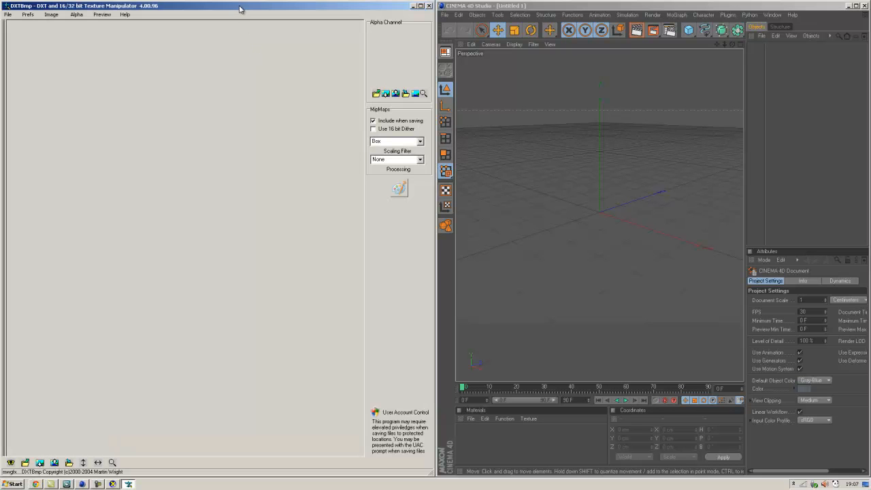
Move the DXTBmp window aside over CINEMA 4D and point out the CodeHook shortcut on the desktop
drag(240, 9, 399, 72)
drag(405, 196, 404, 223)
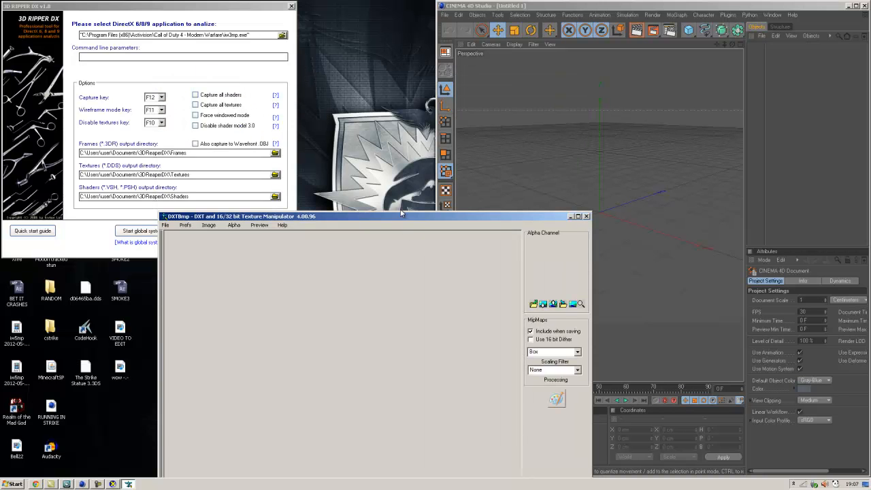
double_click(401, 216)
double_click(408, 4)
drag(504, 1, 796, 148)
drag(71, 316, 104, 349)
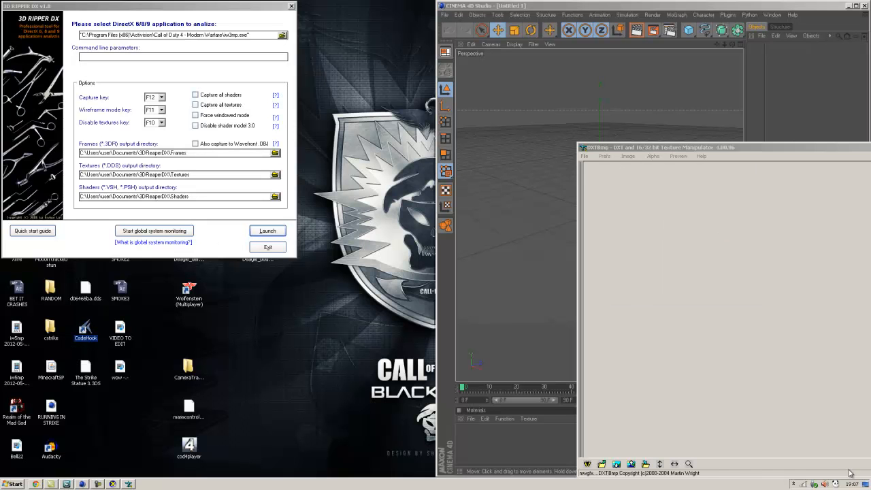
Magnify the CodeHook desktop shortcut with the graphics utility's Zoom In tool in an enlarged window, and close the tool
click(794, 486)
right_click(806, 437)
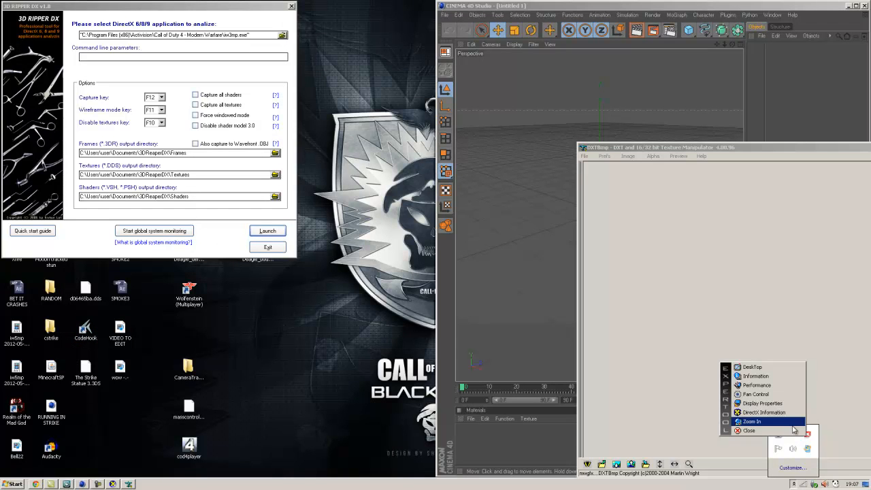
click(790, 422)
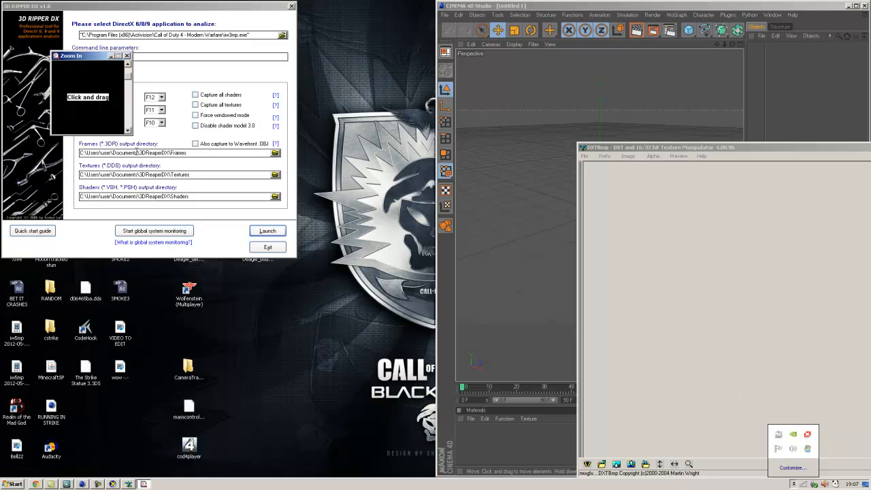
drag(132, 134, 402, 229)
click(206, 156)
drag(205, 158, 89, 338)
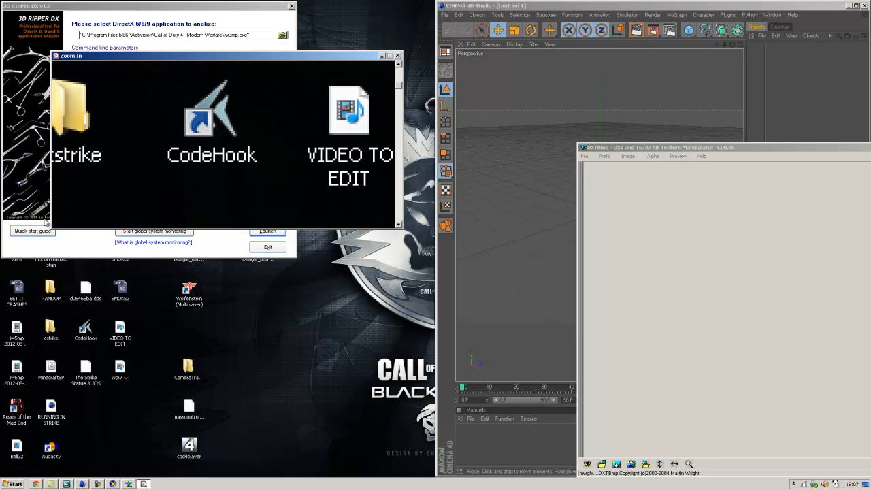
drag(51, 202, 87, 330)
drag(192, 214, 89, 330)
click(398, 55)
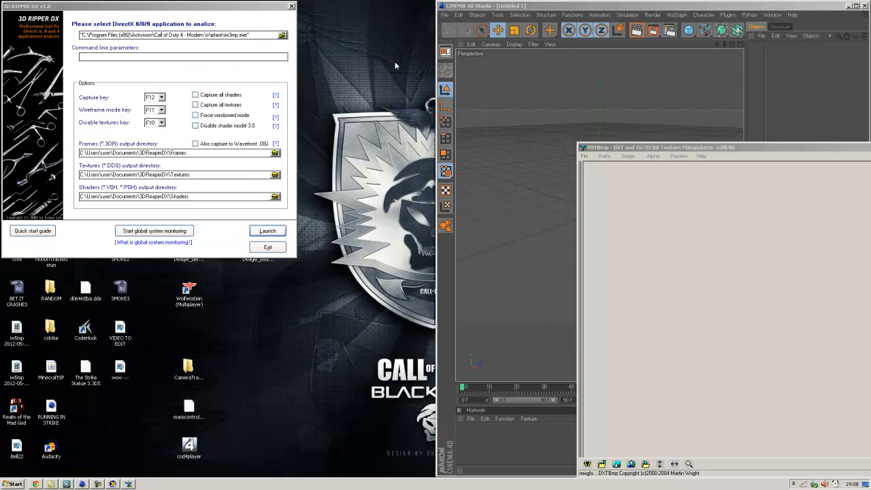
Shrink the DXTBmp window and place it beneath 3D Ripper DX beside CINEMA 4D
click(731, 152)
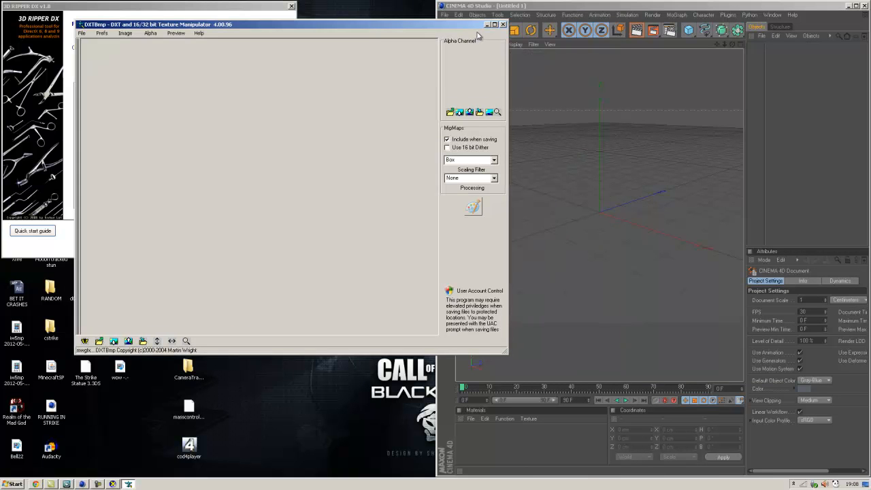
key(super+Left)
drag(251, 2, 224, 253)
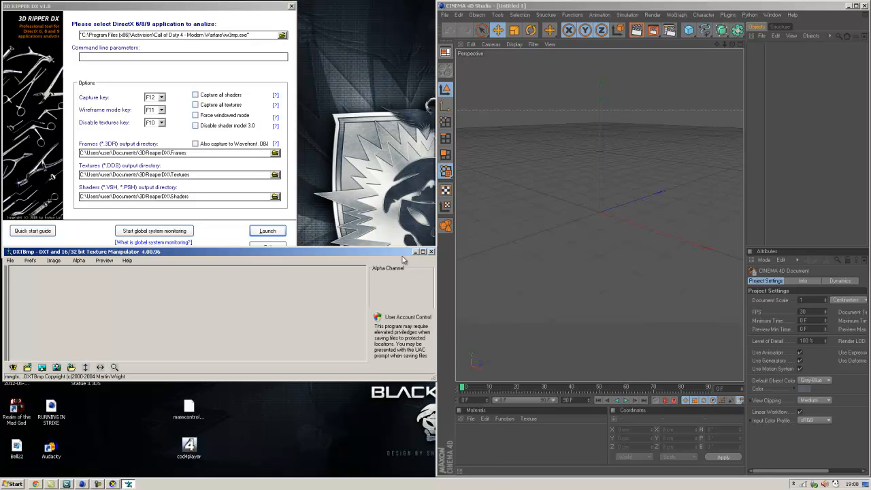
drag(326, 275, 325, 275)
drag(262, 251, 309, 283)
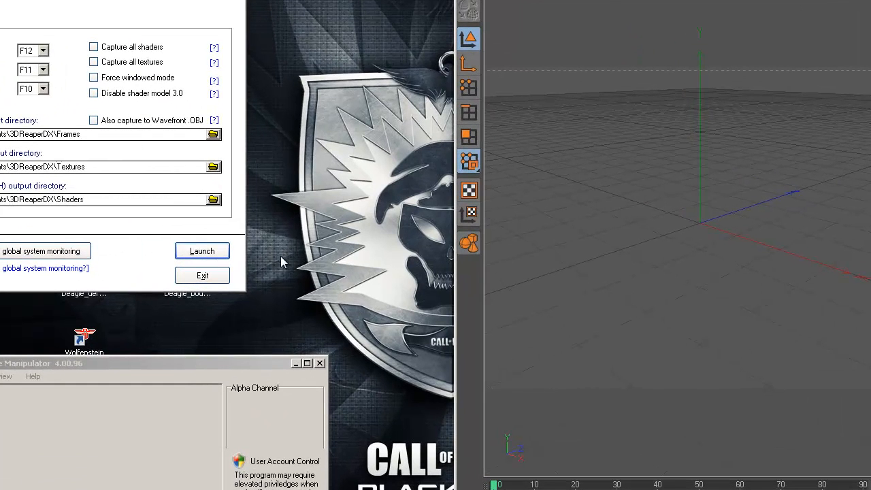
Bring 3D Ripper DX to the middle and browse from C: through Program Files (x86) and Activision for Call of Duty 4's iw3mp.exe
drag(161, 0, 605, 61)
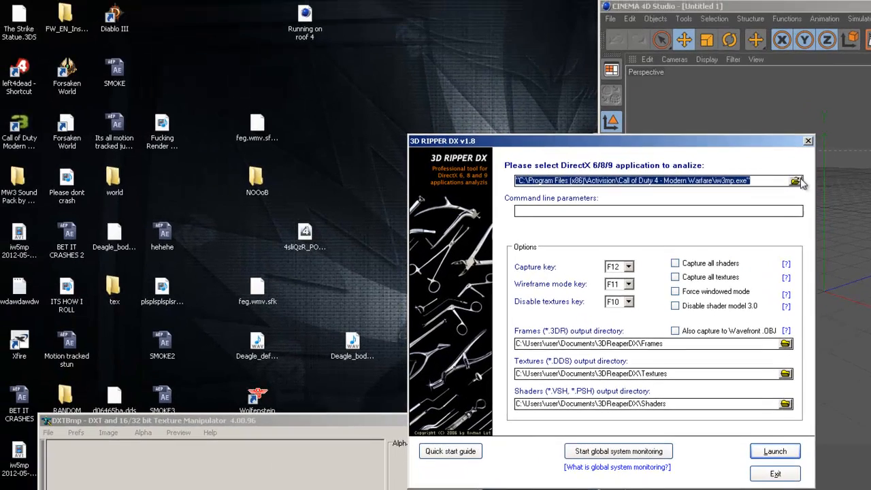
click(668, 103)
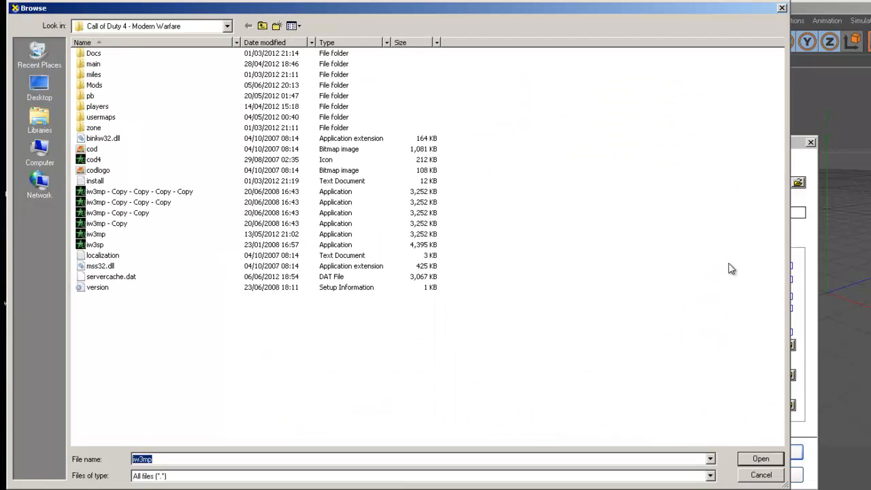
click(268, 24)
click(268, 25)
click(268, 24)
click(268, 24)
double_click(173, 75)
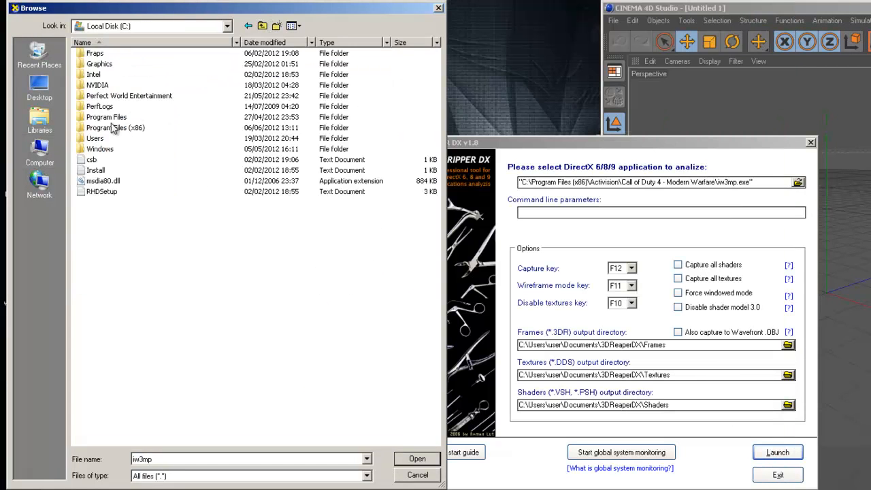
click(114, 130)
double_click(116, 129)
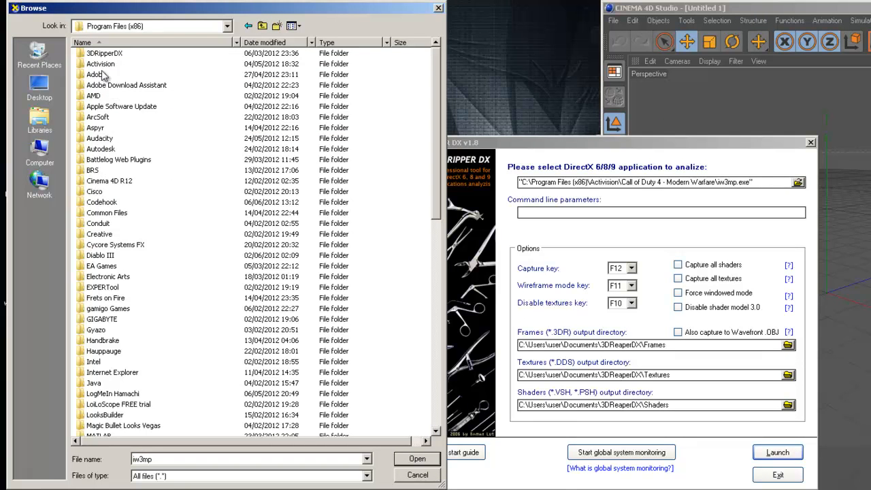
double_click(102, 64)
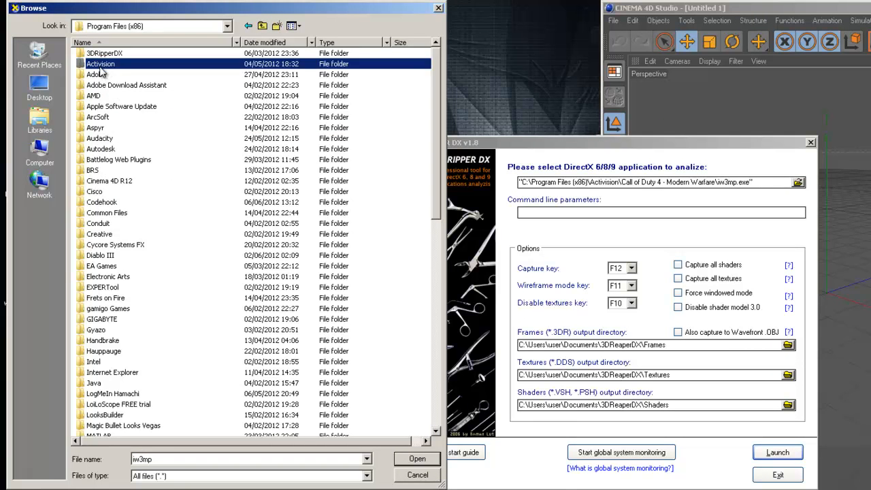
double_click(100, 75)
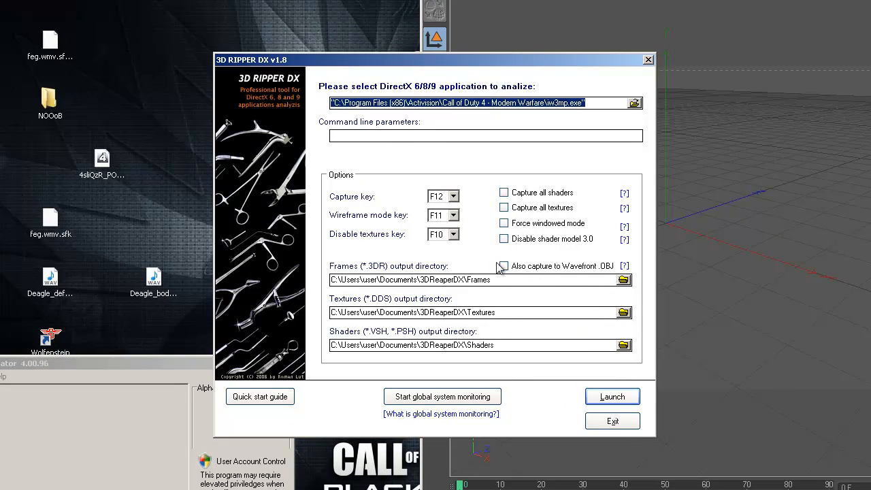
Look at the capture key choices and keep F12
click(453, 197)
click(467, 188)
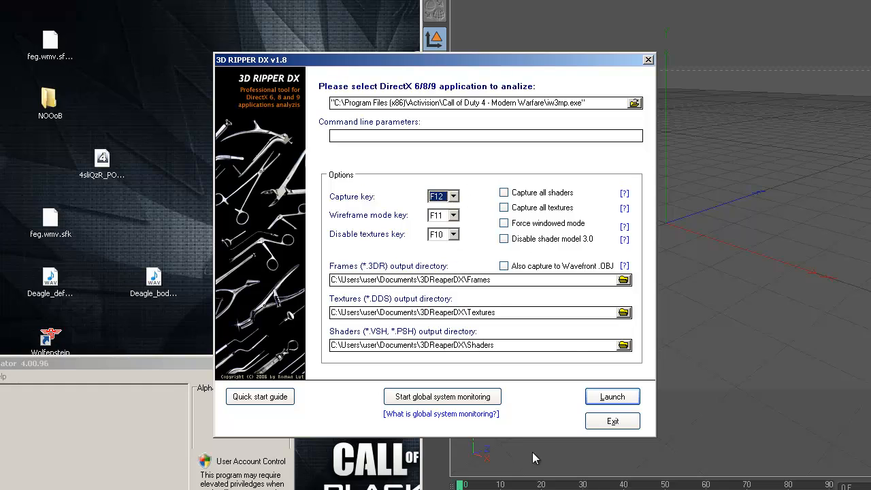
Launch Call of Duty 4 through 3D Ripper DX and load the Promod Live mod from the game's mods list
click(604, 398)
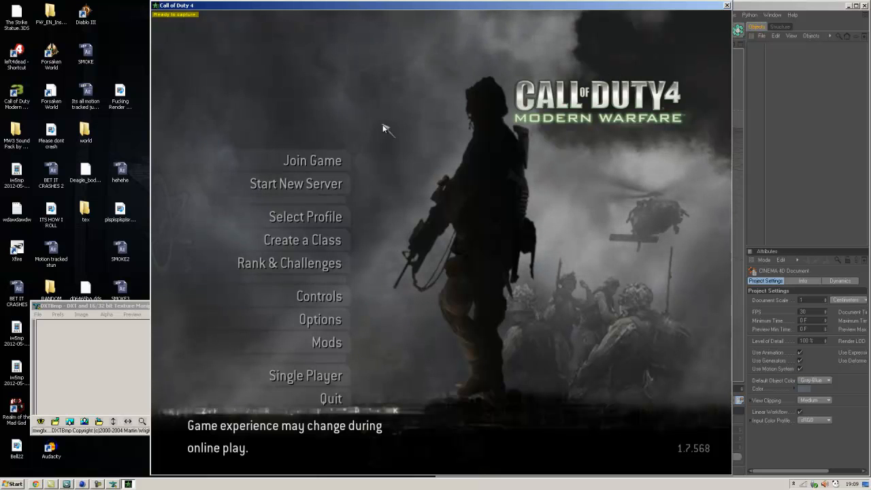
click(332, 340)
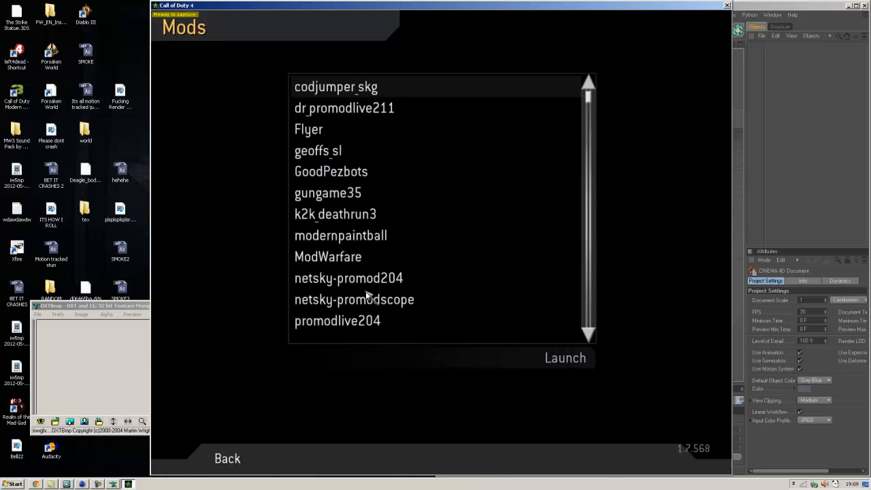
scroll(361, 292, down, 4)
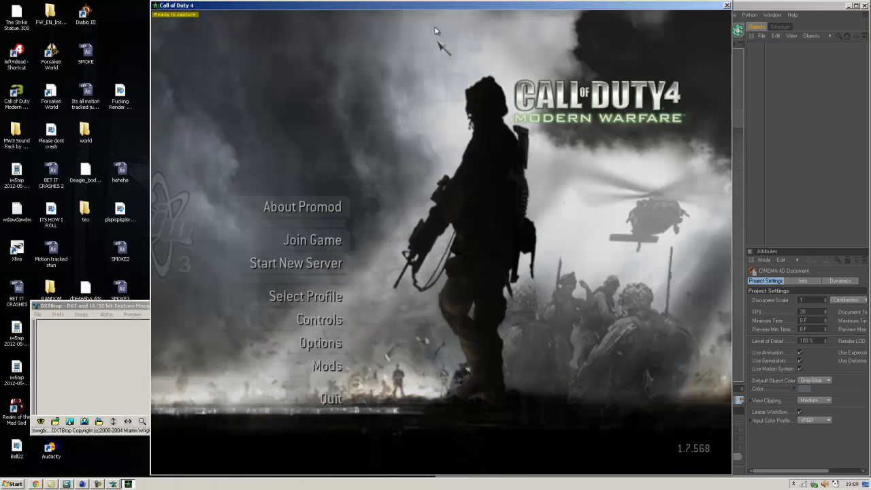
Move the game window slightly aside and load the Strike map with the console command /devmap mp_strike
drag(424, 11, 409, 12)
key(grave)
text(/devmap mp_strike)
key(Return)
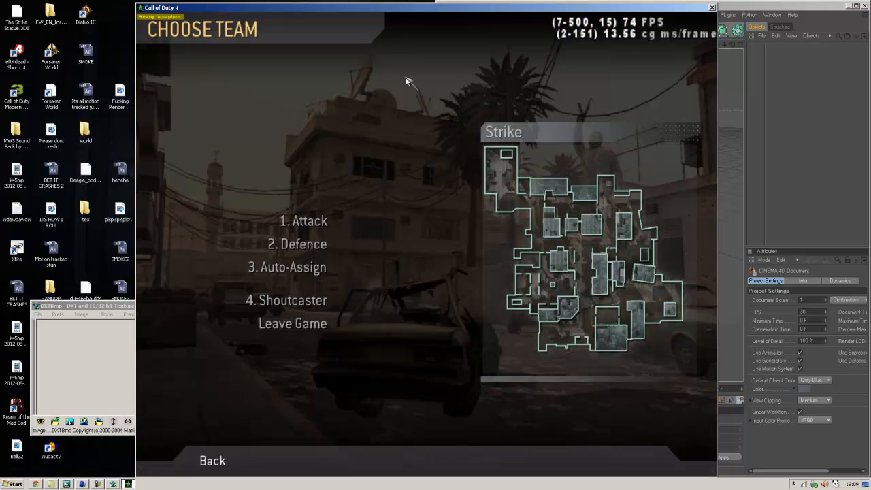
Join the Attack team and spawn with a sniper rifle class
click(300, 230)
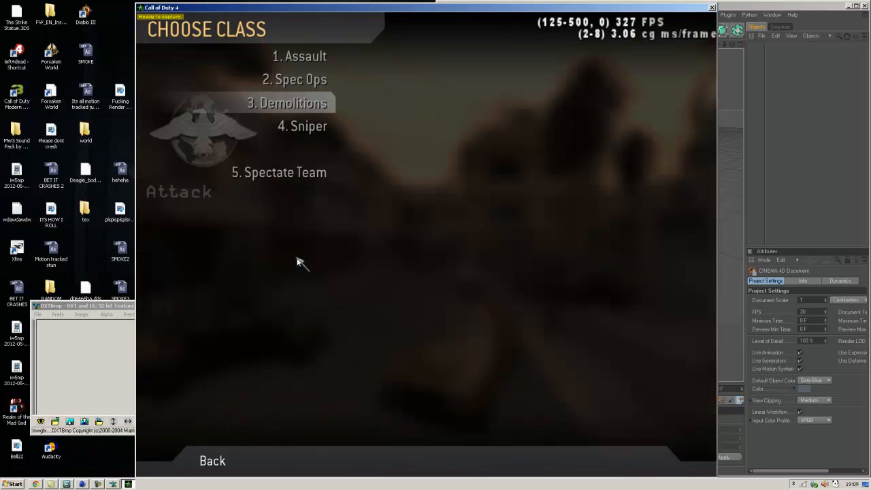
click(293, 80)
click(305, 172)
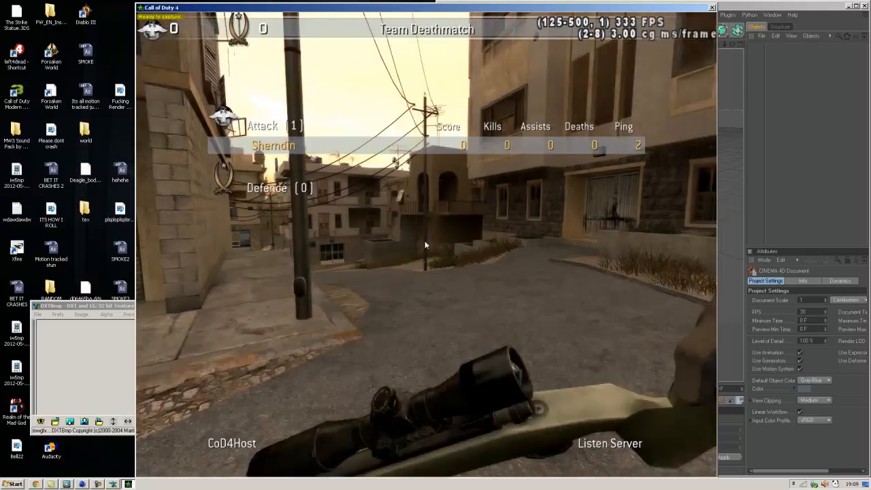
Set the player speed to 200 with the g_speed console command and walk forward up the street
text(/g_speed 200)
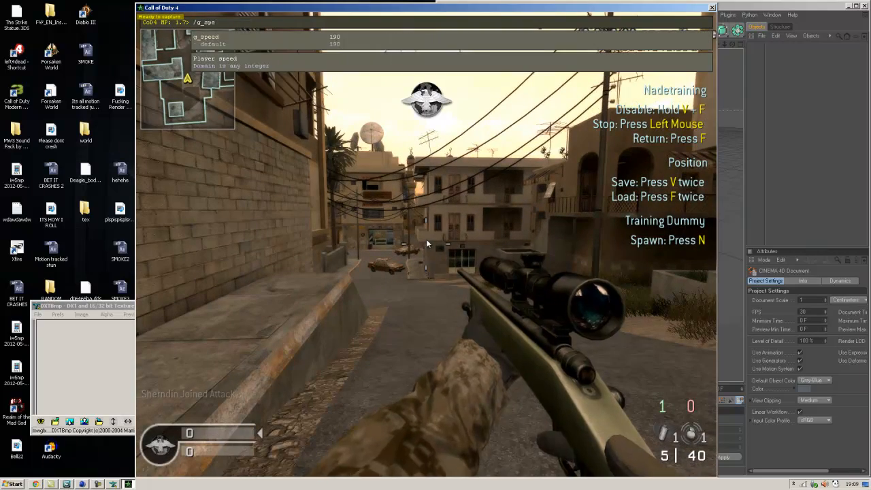
key(Return)
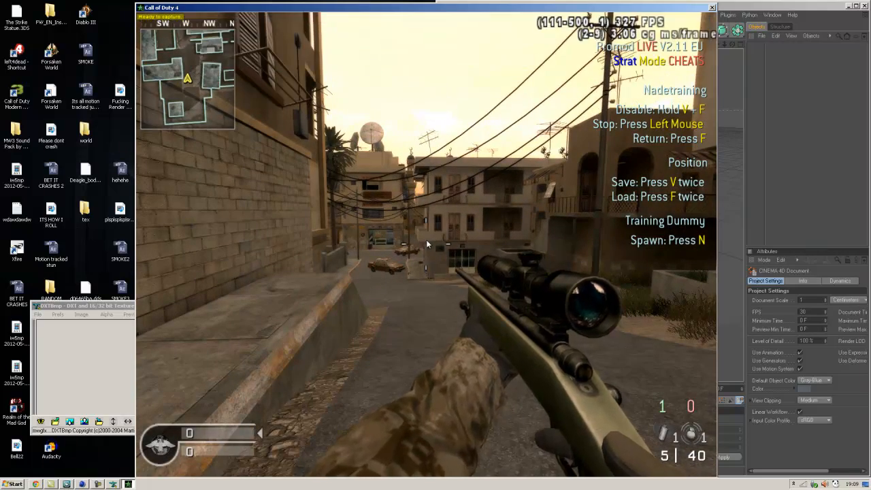
key(w)
key(1)
key(1)
Enter the g_speed console command again and run to the street spot facing the statue between the palm trees
key(grave)
text(/cG_)
key(BackSpace)
key(BackSpace)
key(BackSpace)
text(g_speed)
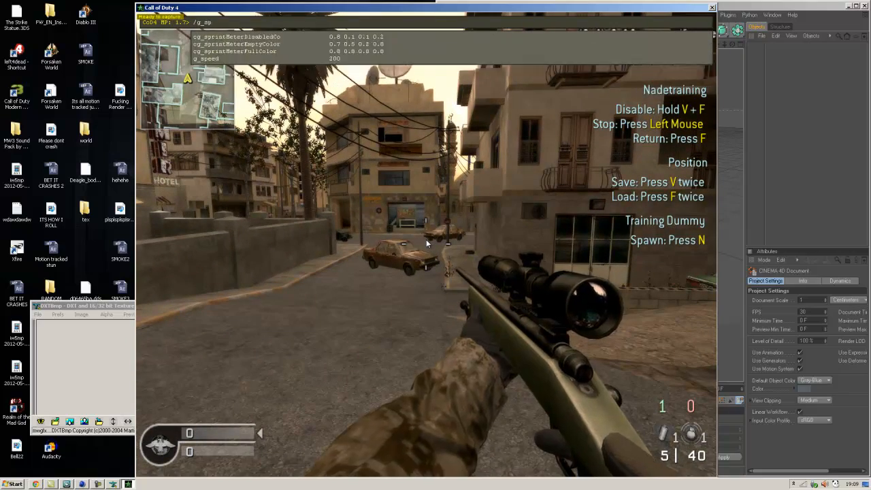
key(Return)
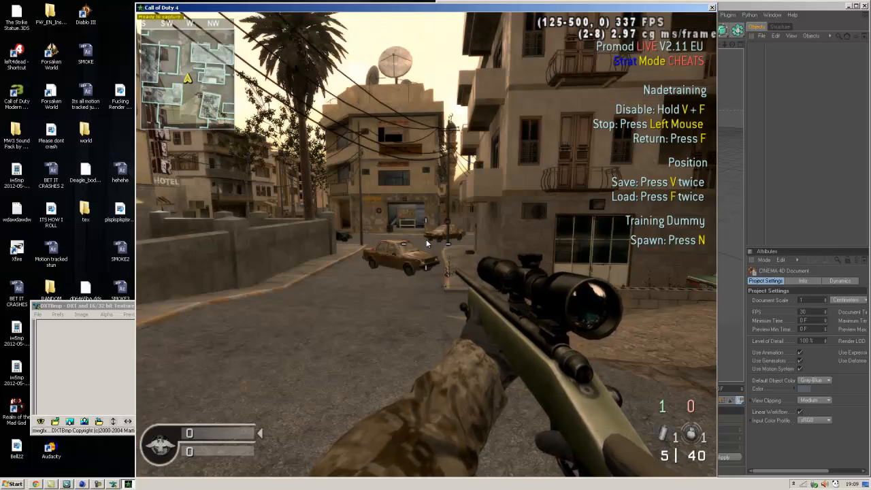
key(w)
key(1)
key(1)
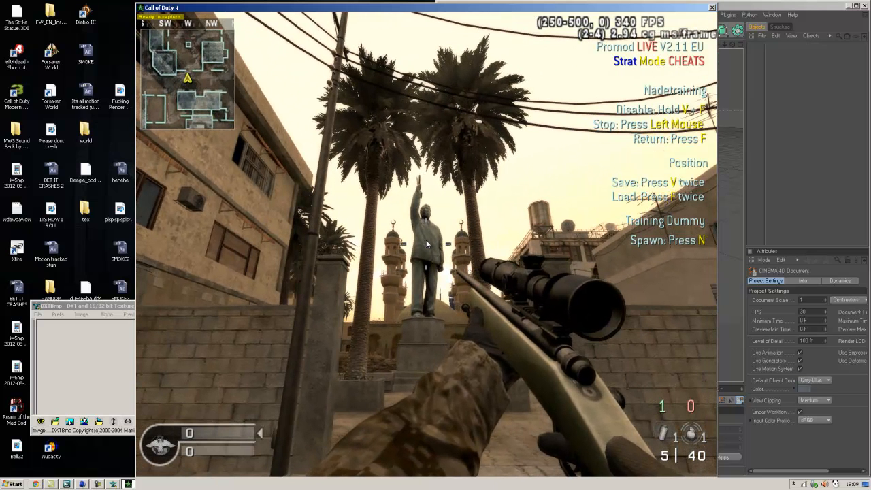
Level the view towards the statue with the centerview console command and capture the frame with 3D Ripper DX
key(grave)
text(/c)
text(view)
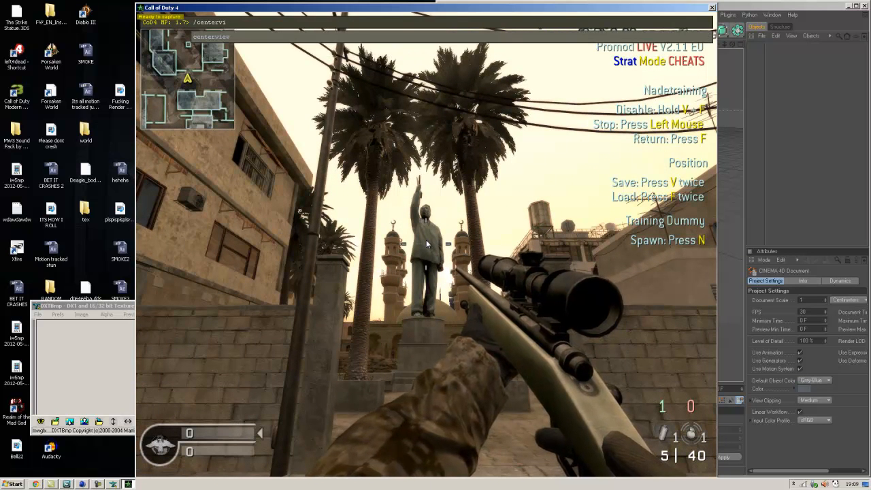
key(Return)
key(grave)
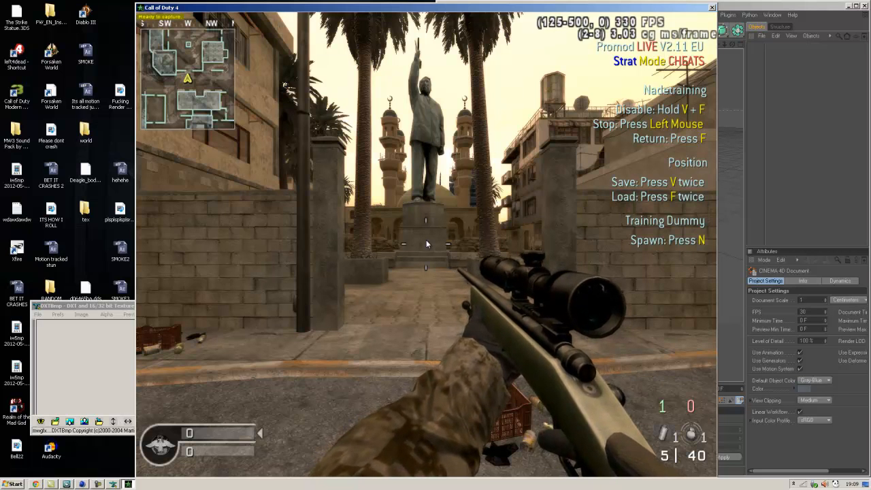
key(F12)
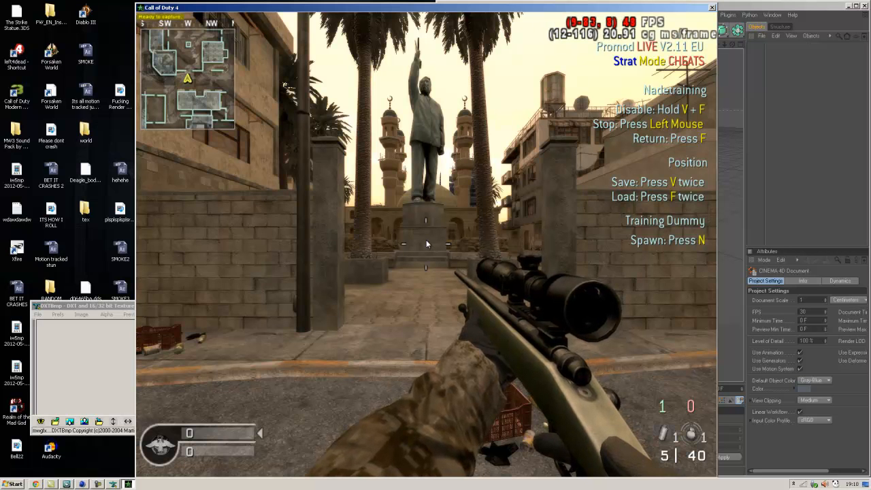
Walk away from the statue along the street and exit the game with the console command /quit
key(w)
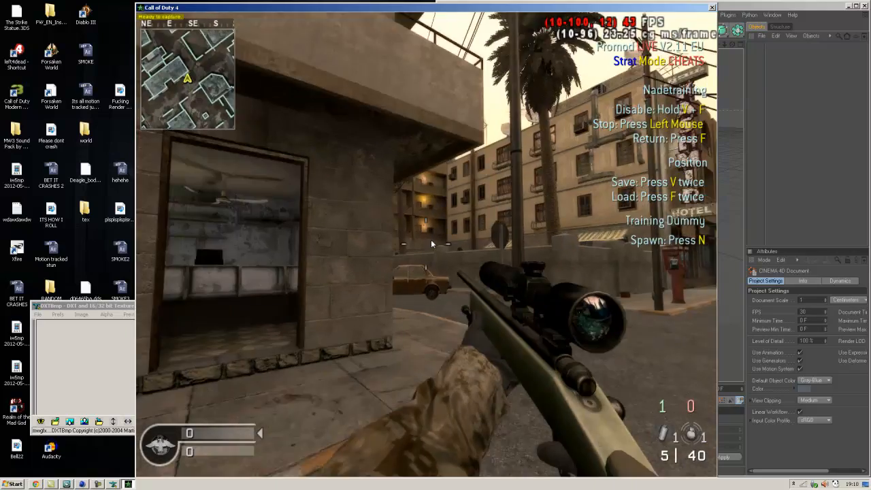
key(w)
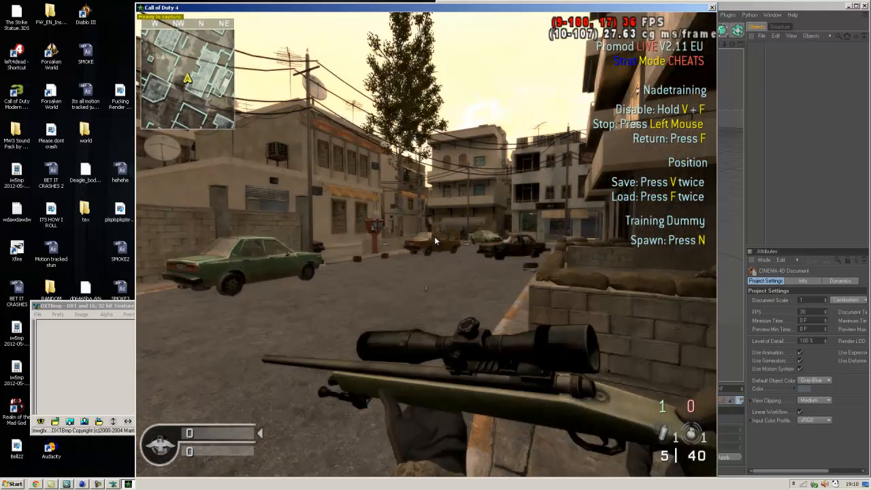
key(grave)
text(/quit)
key(Return)
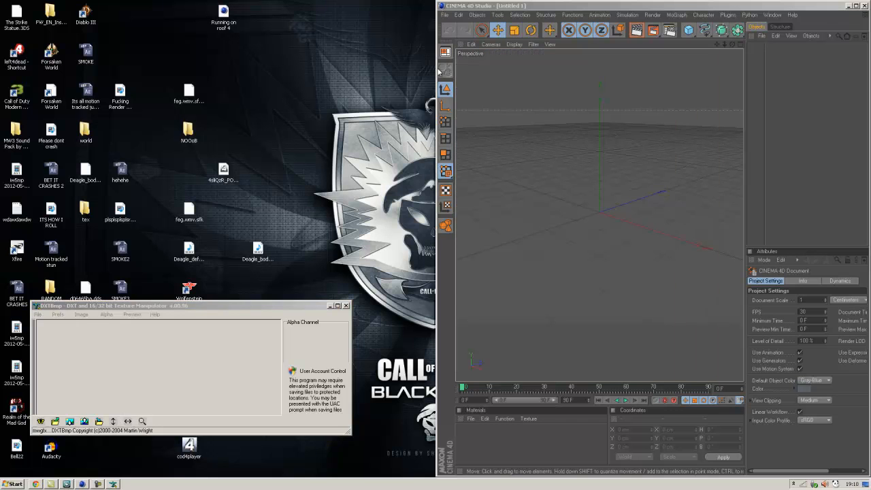
Switch to 3ds Max and import frame_06.06.2012_19.09.57.3dr, accepting the offered 3DR import options
click(71, 484)
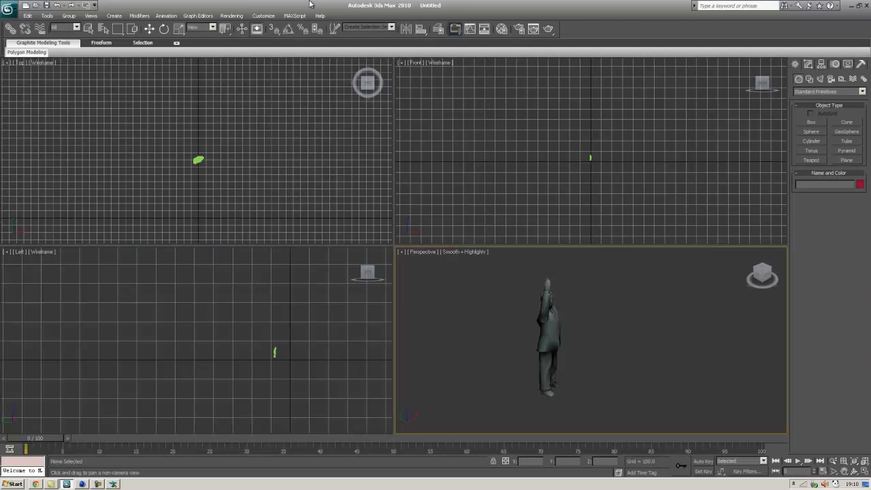
drag(578, 327, 587, 311)
click(9, 8)
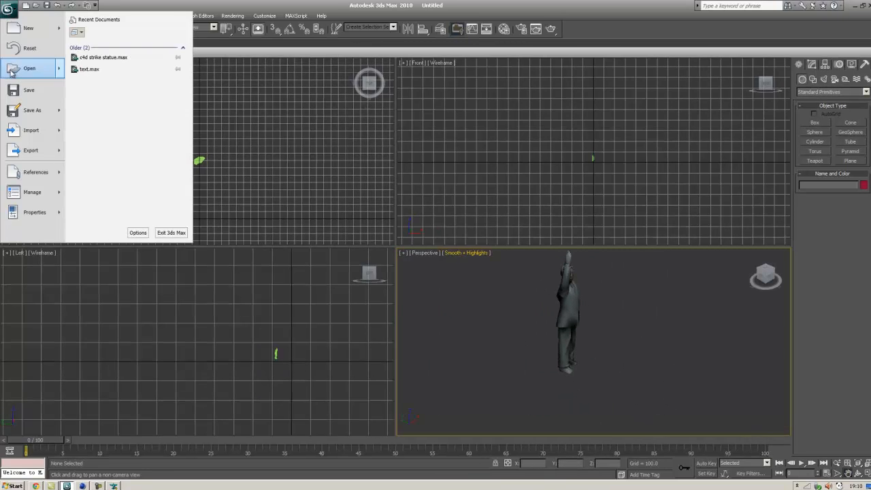
click(31, 129)
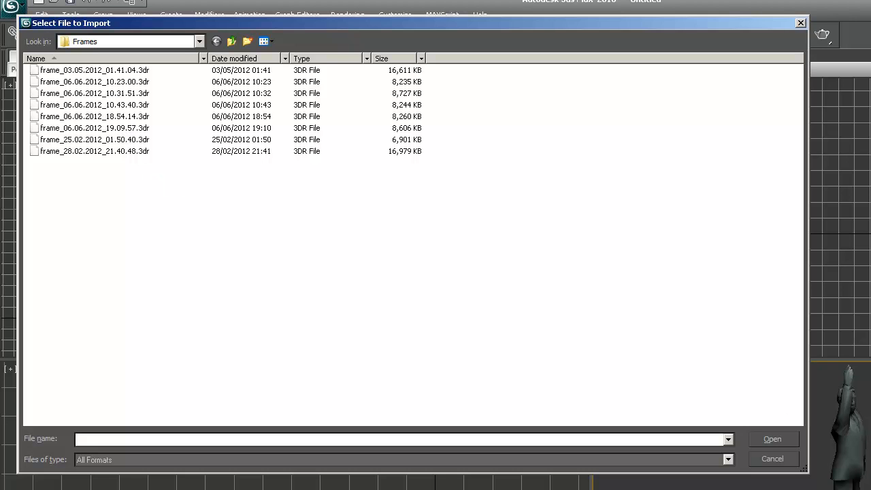
click(227, 131)
click(772, 439)
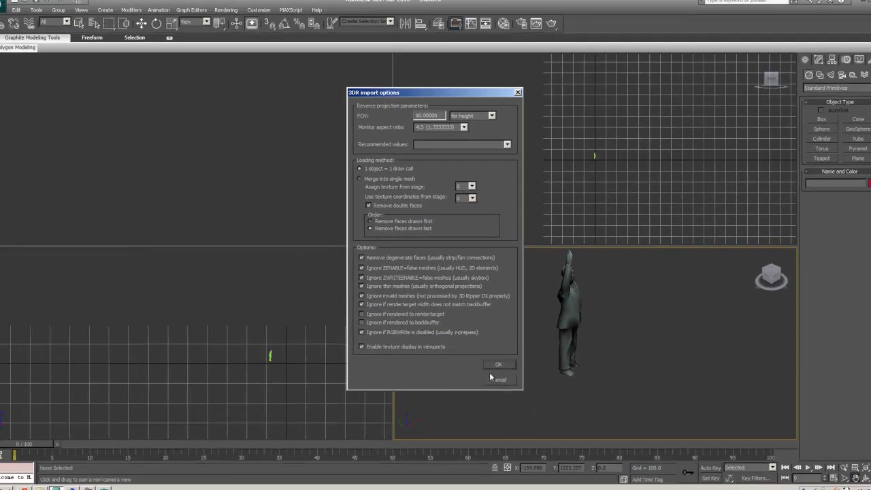
click(527, 428)
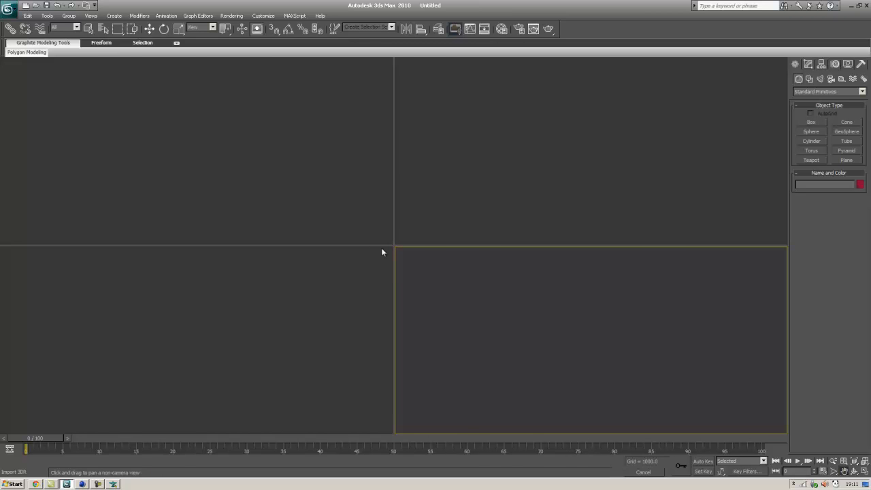
Examine the imported map in the Top and Perspective views, closing in on the statue and its surrounding courtyard
scroll(247, 171, up, 6)
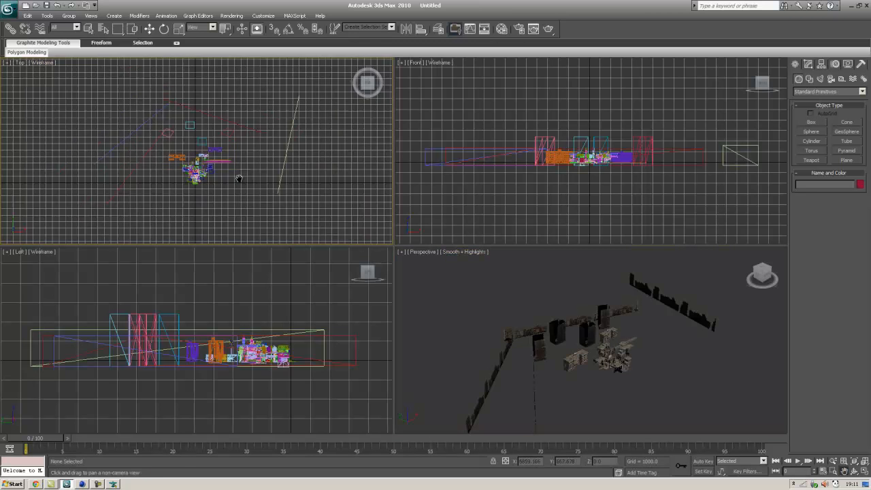
scroll(229, 182, down, 3)
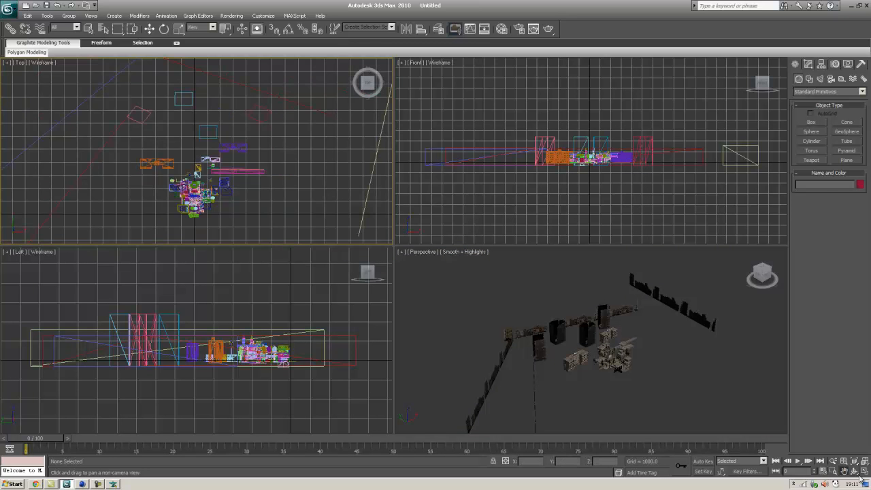
middle_drag(311, 184, 307, 162)
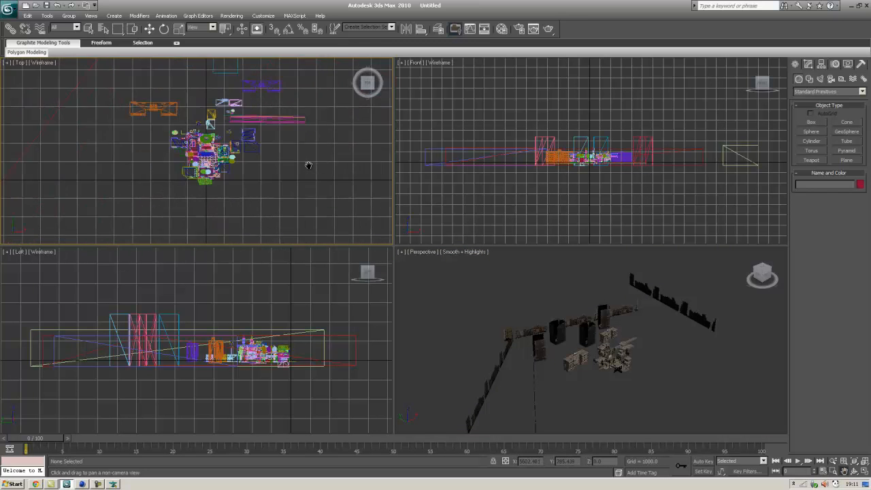
scroll(307, 163, up, 10)
scroll(307, 165, down, 10)
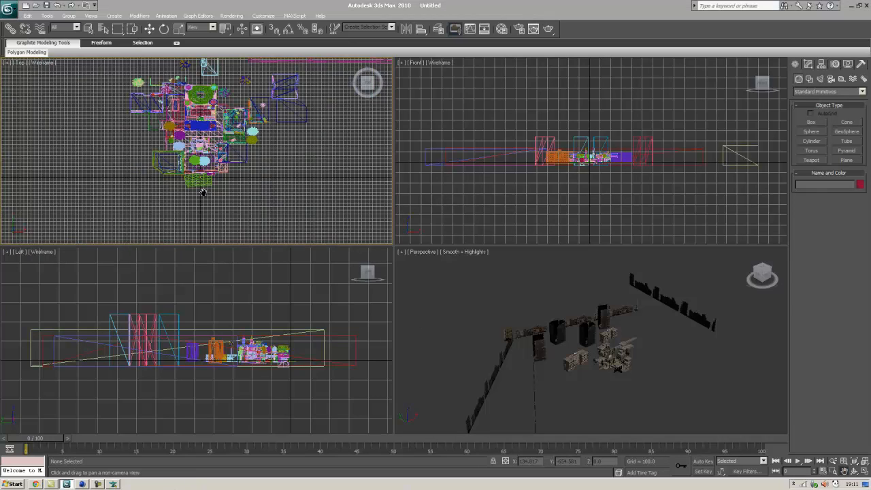
scroll(212, 204, up, 6)
middle_drag(215, 202, 216, 148)
scroll(216, 149, up, 4)
scroll(228, 174, down, 4)
scroll(256, 184, up, 6)
middle_drag(256, 184, 188, 169)
scroll(600, 350, up, 8)
alt+middle_drag(517, 208, 611, 346)
scroll(590, 368, up, 8)
scroll(590, 368, down, 8)
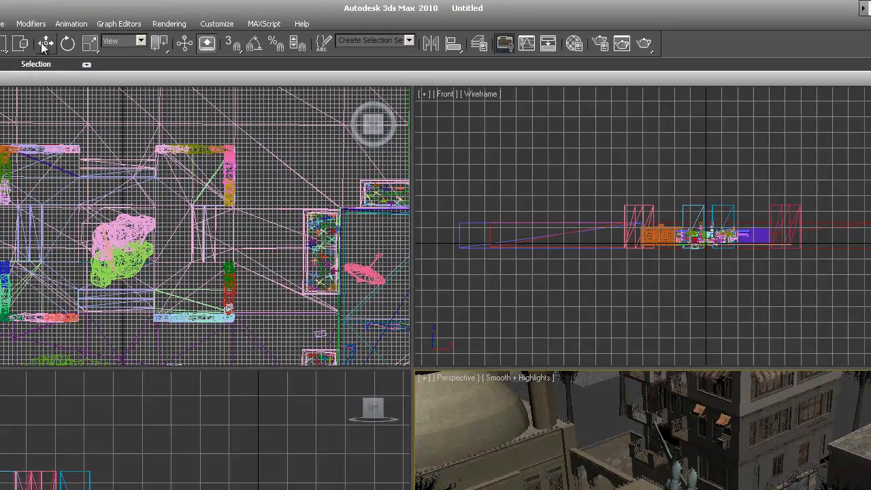
Activate the Move tool, select one of the two statue meshes in the Perspective view and delete it
key(w)
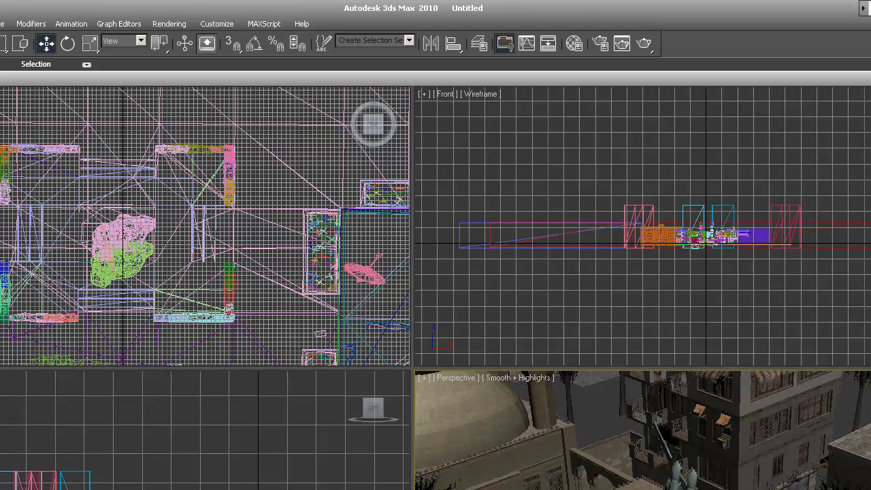
click(682, 483)
key(Delete)
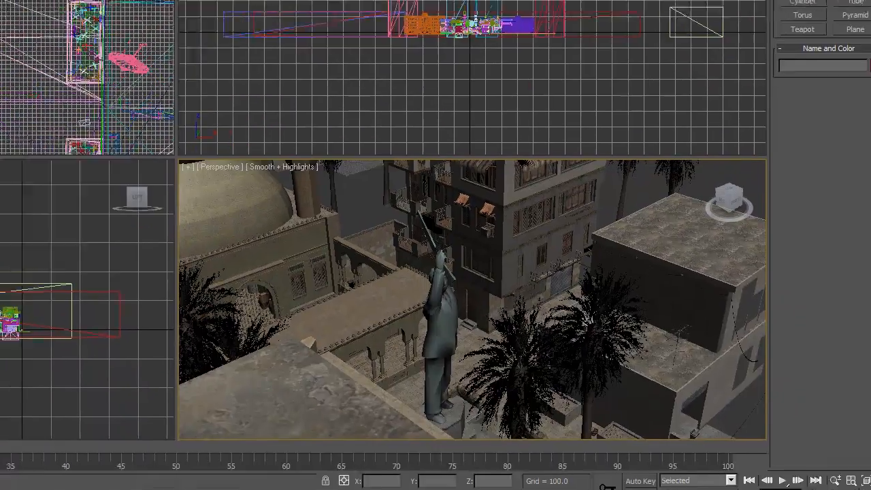
Try the pan, field-of-view and orbit navigation tools on the statue in the Perspective view
click(830, 478)
drag(521, 315, 561, 308)
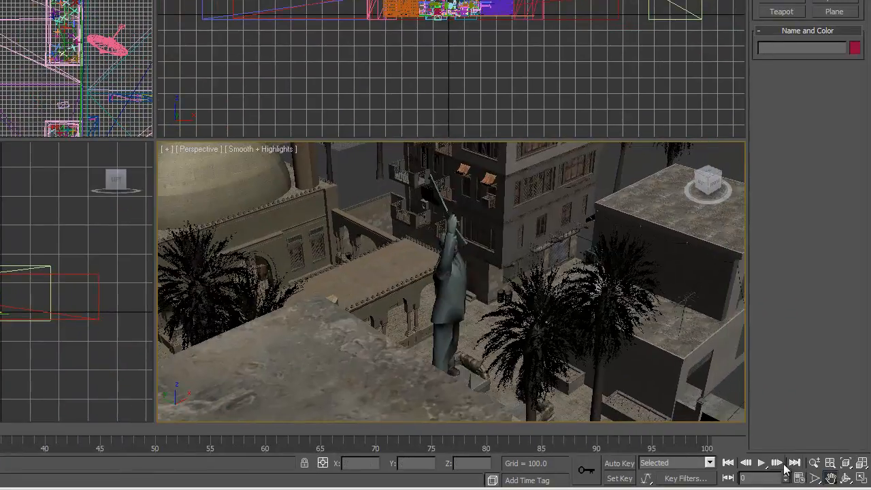
click(815, 478)
drag(509, 341, 466, 310)
click(846, 478)
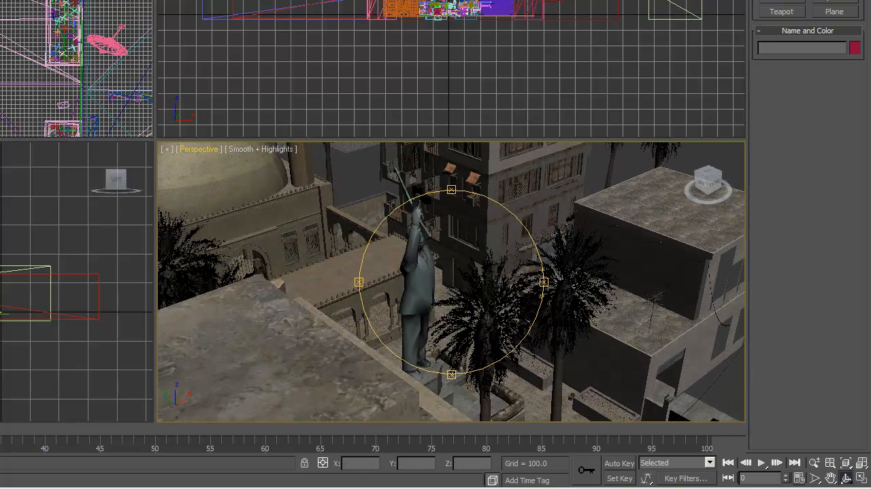
key(Escape)
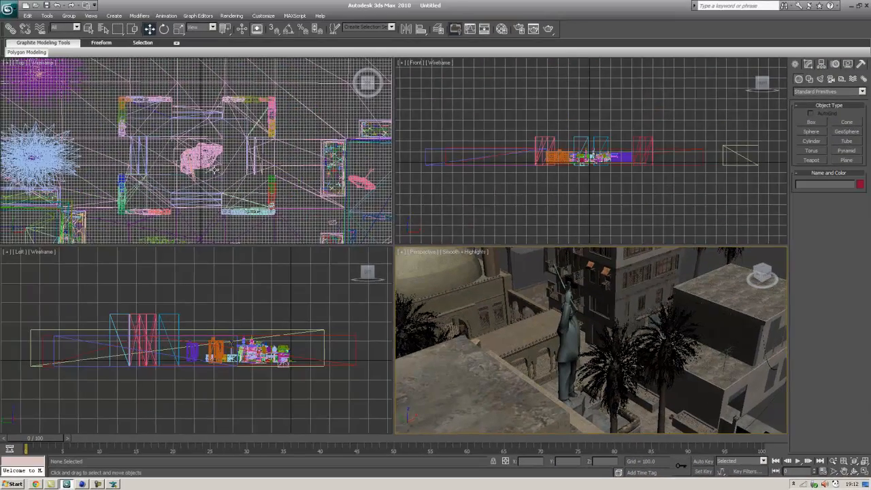
Delete the map geometry behind and in front of the statue by area-selecting it in the Top view
click(244, 157)
scroll(244, 158, down, 5)
scroll(211, 163, down, 3)
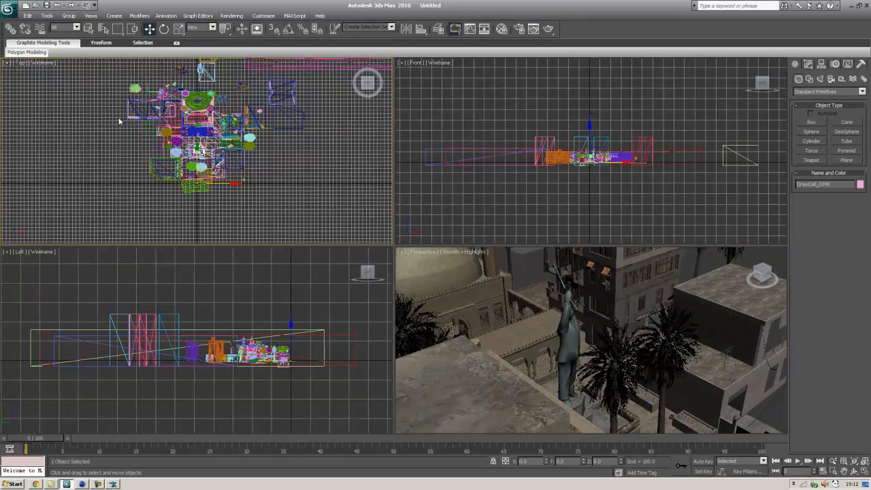
drag(64, 90, 297, 153)
key(Delete)
drag(68, 162, 268, 200)
key(Delete)
Delete the map geometry on both sides of the statue by area-selecting it in the Top view
drag(156, 132, 191, 184)
key(Delete)
drag(212, 123, 230, 180)
key(Delete)
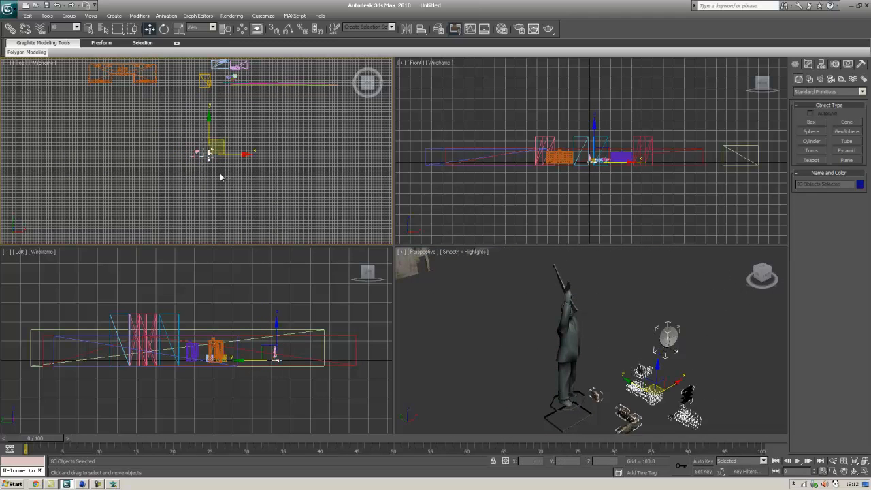
key(Delete)
Delete the leftover map pieces just below the statue and the distant ones above it in the Top view, keeping the statue
drag(164, 152, 224, 182)
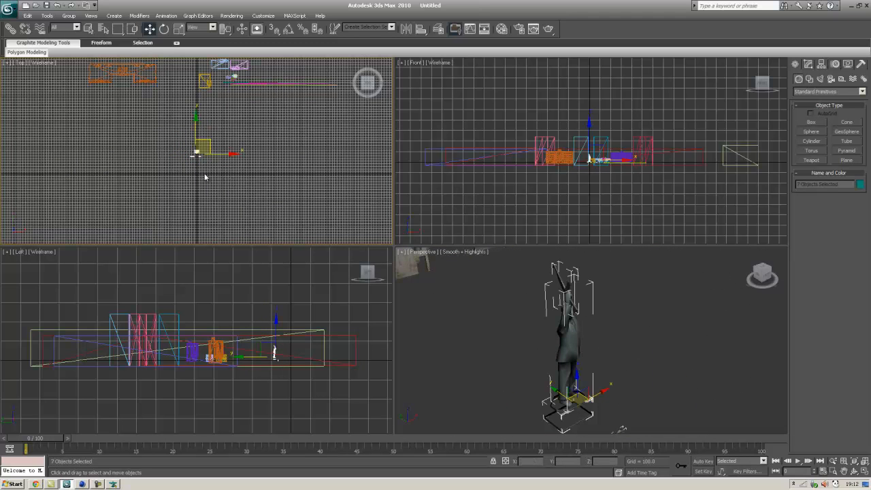
click(194, 169)
scroll(193, 167, up, 5)
drag(132, 169, 253, 221)
key(Delete)
scroll(202, 146, down, 8)
drag(106, 90, 294, 147)
key(Delete)
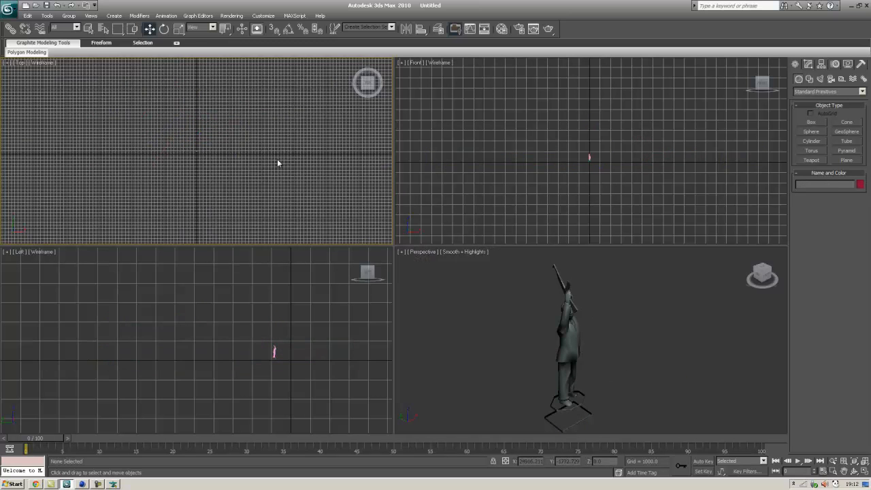
Select the base outline at the statue's feet in the Perspective view and delete it
scroll(281, 159, up, 5)
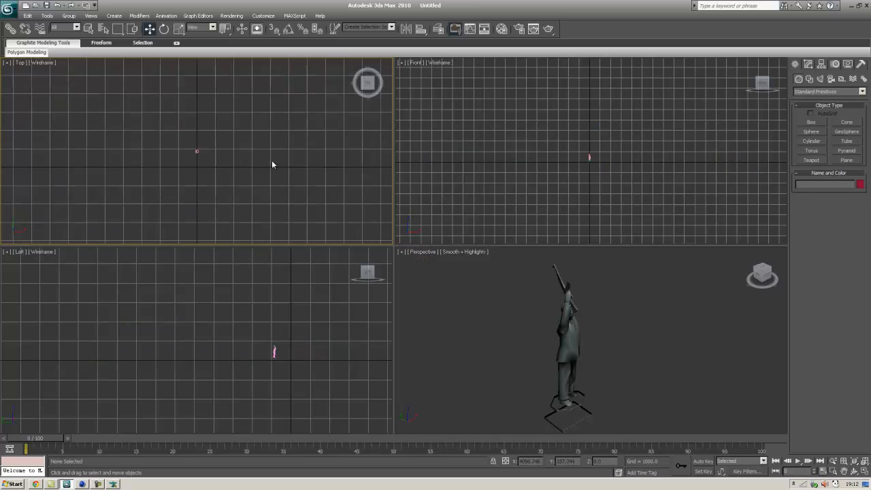
click(585, 416)
click(585, 415)
key(Delete)
Check the Top view for stray map geometry around the statue by area-selecting its outer regions
scroll(217, 118, down, 5)
scroll(216, 121, down, 5)
drag(198, 62, 377, 242)
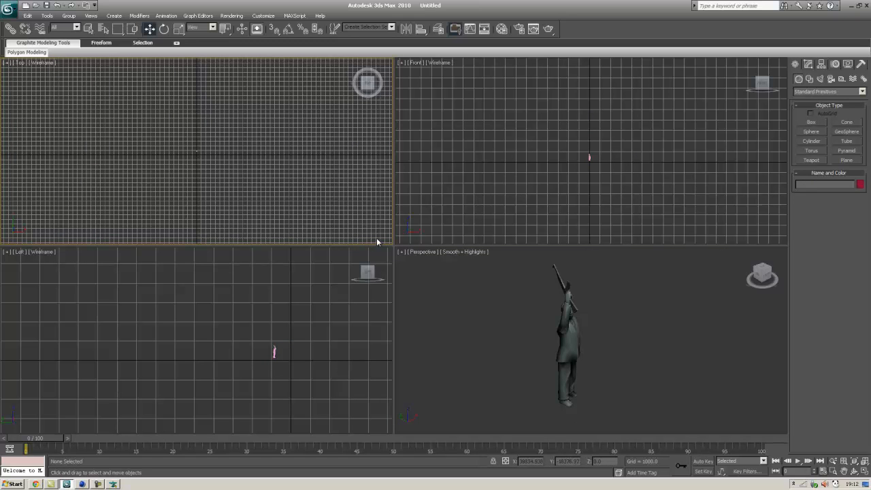
click(9, 65)
click(20, 63)
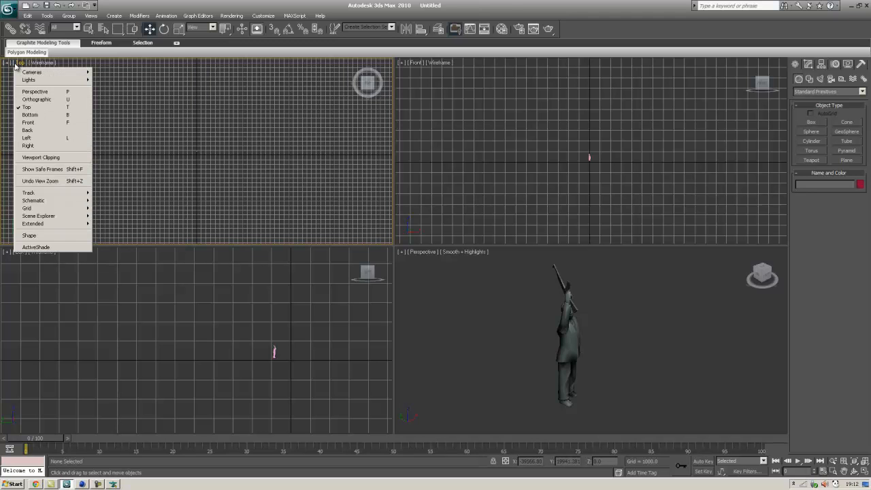
click(71, 64)
drag(60, 66, 195, 250)
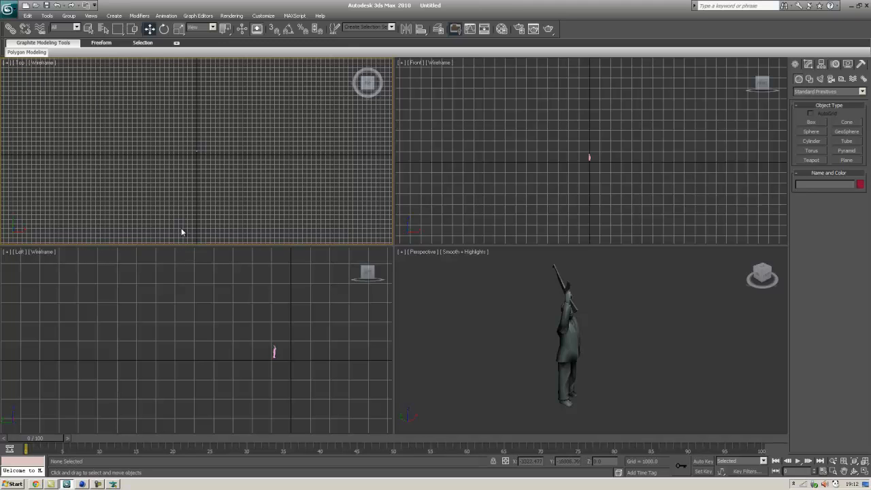
scroll(185, 197, up, 10)
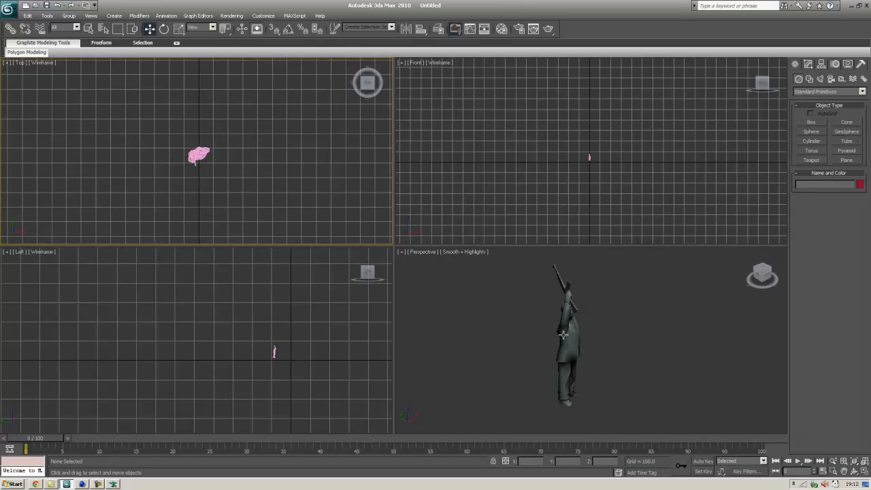
Select the statue and export the scene to the Desktop as the 3DS file TheStrikeStatue, with MAX's texture coordinates preserved
click(563, 334)
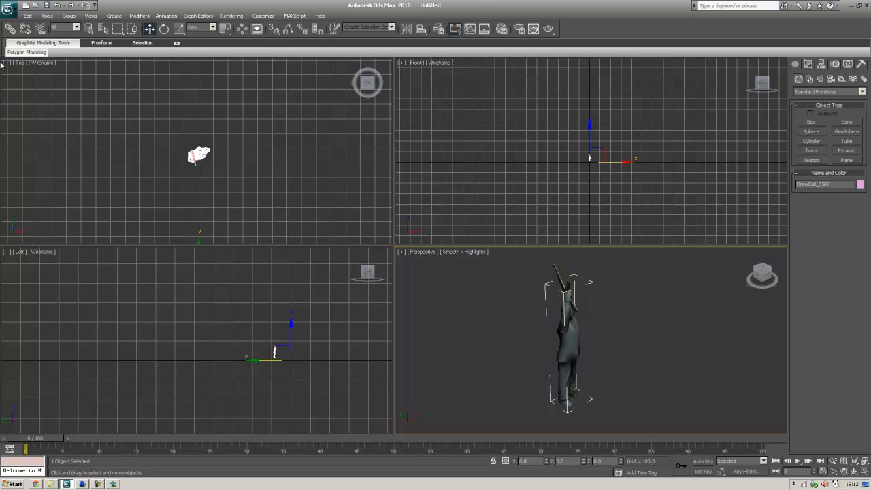
click(8, 9)
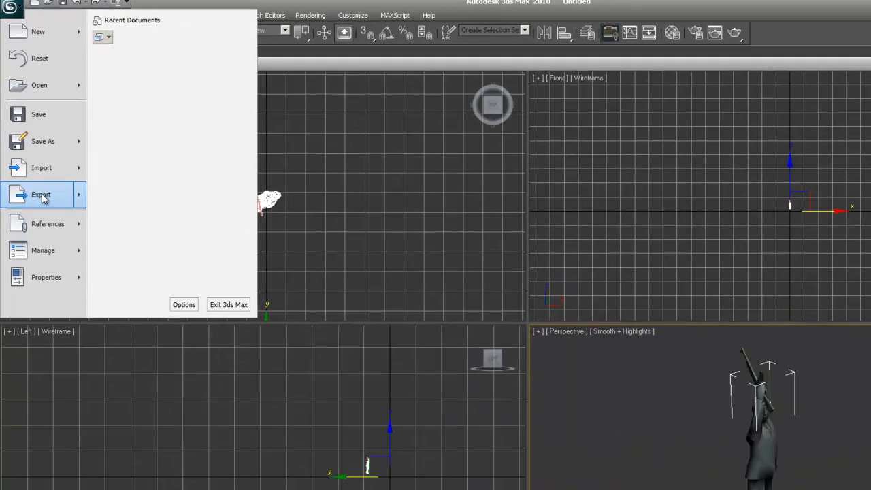
click(31, 151)
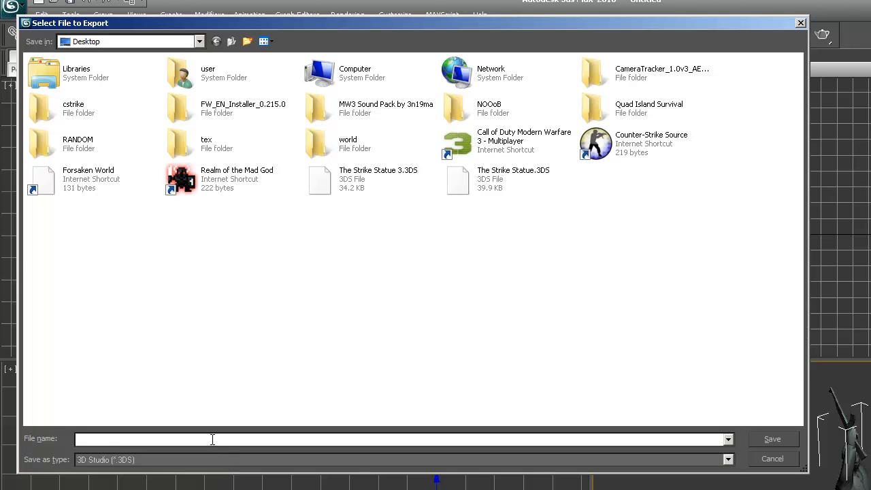
text(The Strike Statue 3)
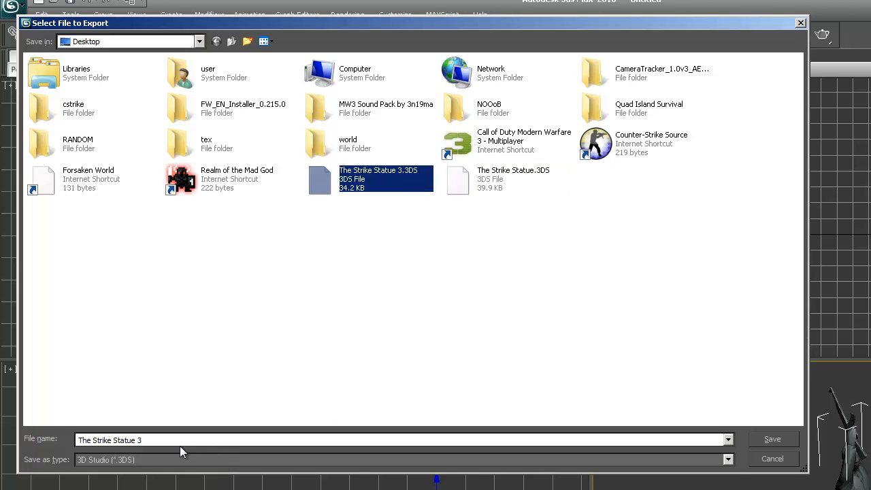
click(177, 440)
key(BackSpace)
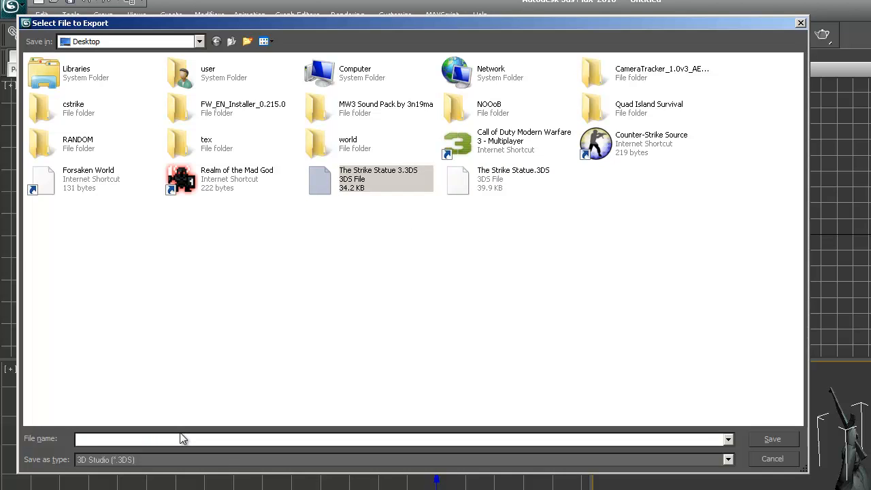
text(TheStrikeStatue)
key(Return)
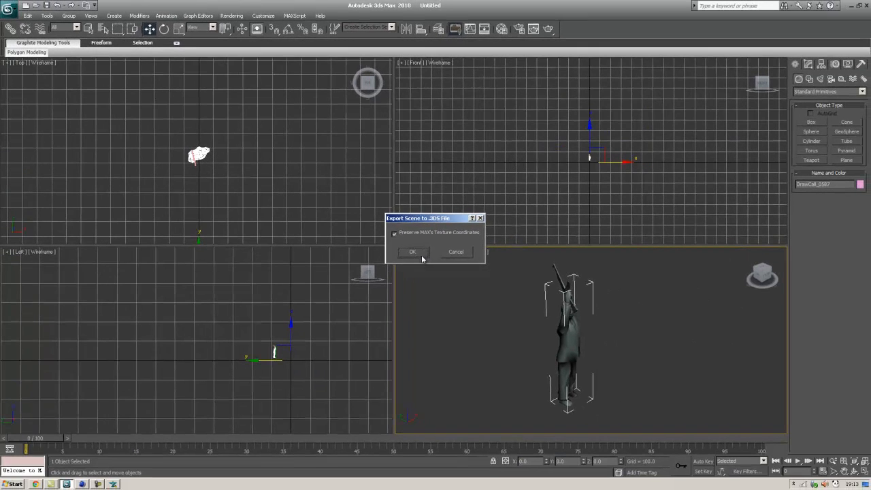
click(632, 368)
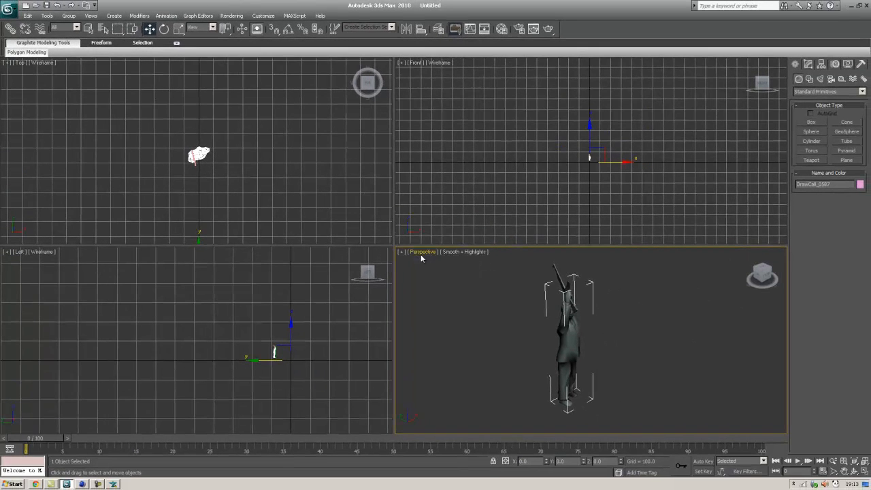
Minimize 3ds Max and switch to CINEMA 4D with its window maximized
click(848, 7)
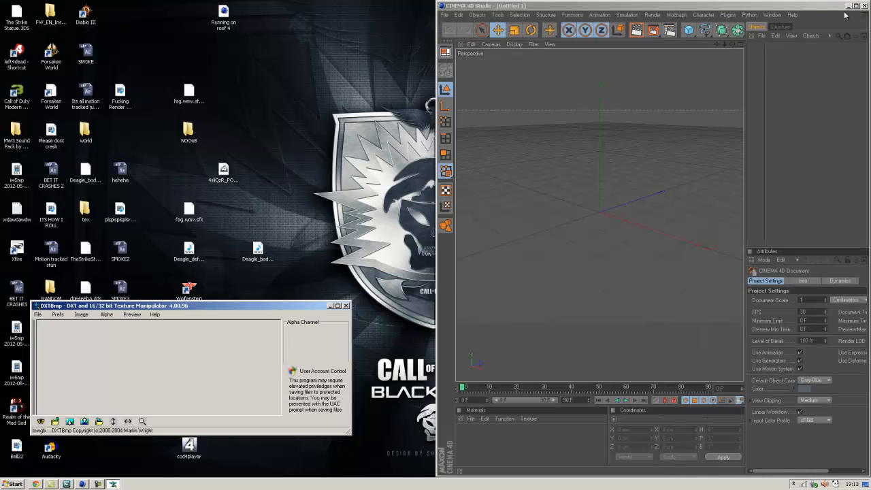
click(81, 483)
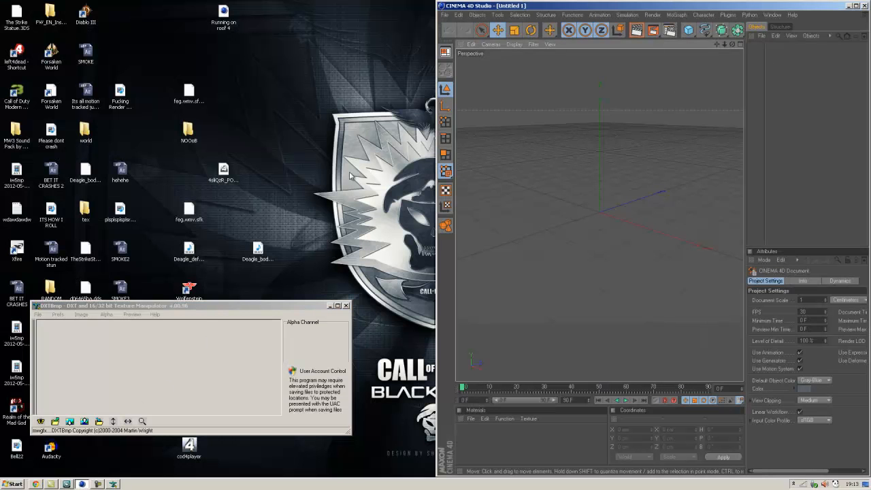
double_click(557, 6)
Open TheStrikeStatue.3DS from the Desktop with the default import settings and frame the statue in the Perspective view
click(7, 13)
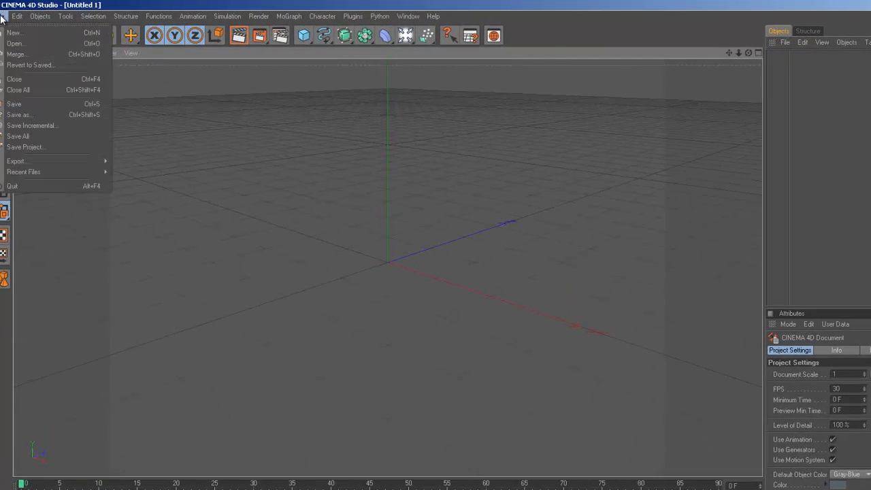
click(14, 42)
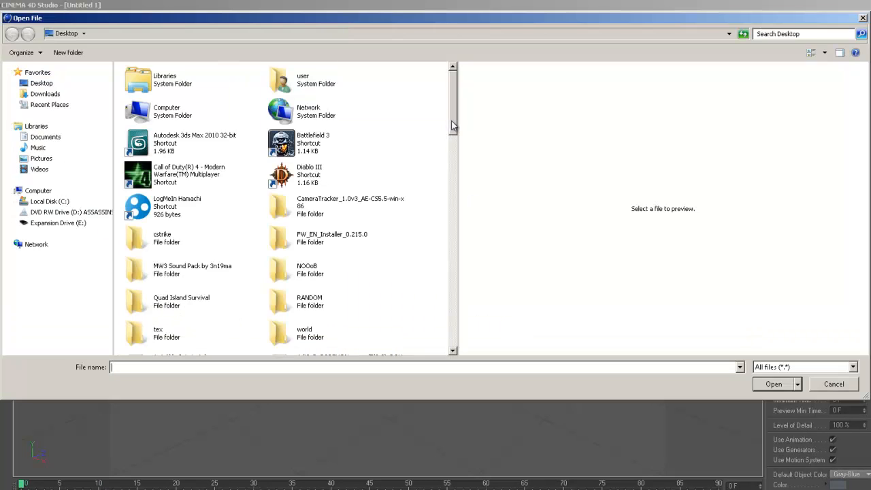
scroll(337, 113, down, 10)
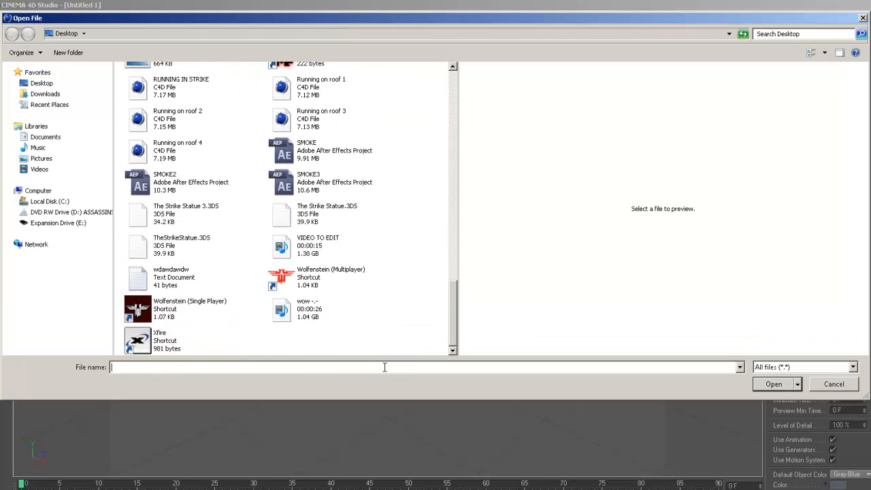
double_click(156, 251)
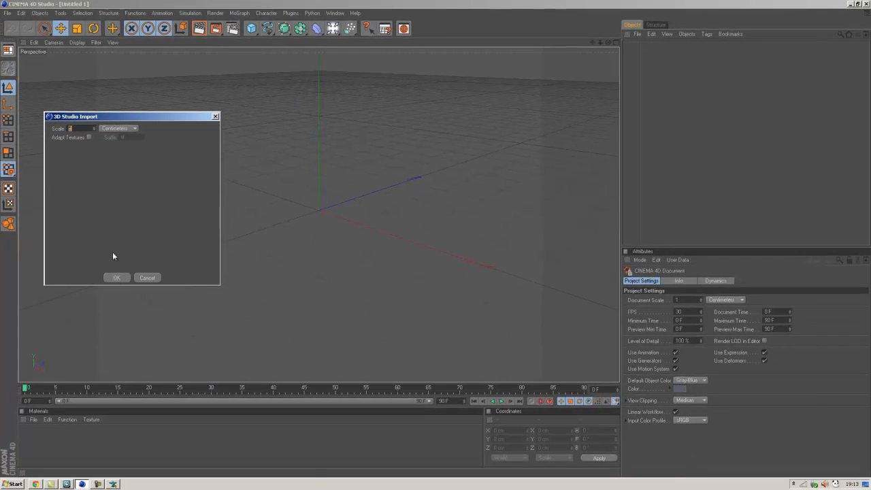
click(117, 277)
key(h)
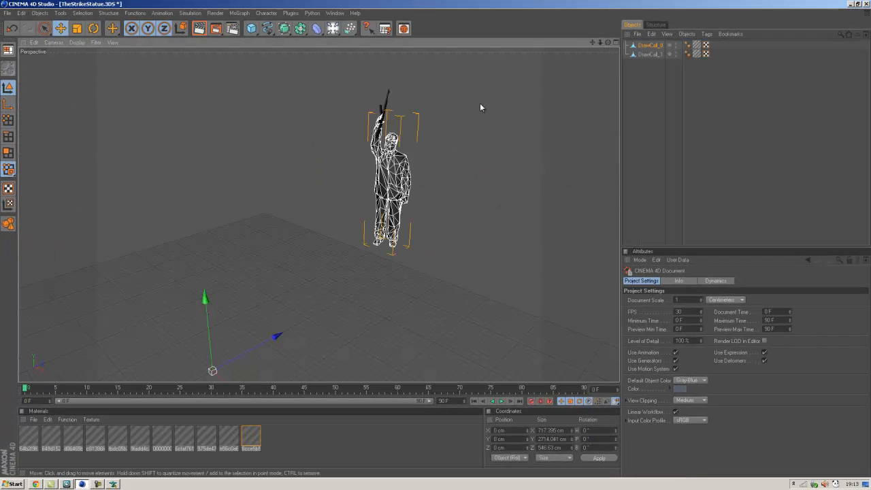
Examine the two imported statue meshes by selecting each in turn, and view the statue from the front
scroll(440, 241, down, 2)
scroll(440, 291, up, 4)
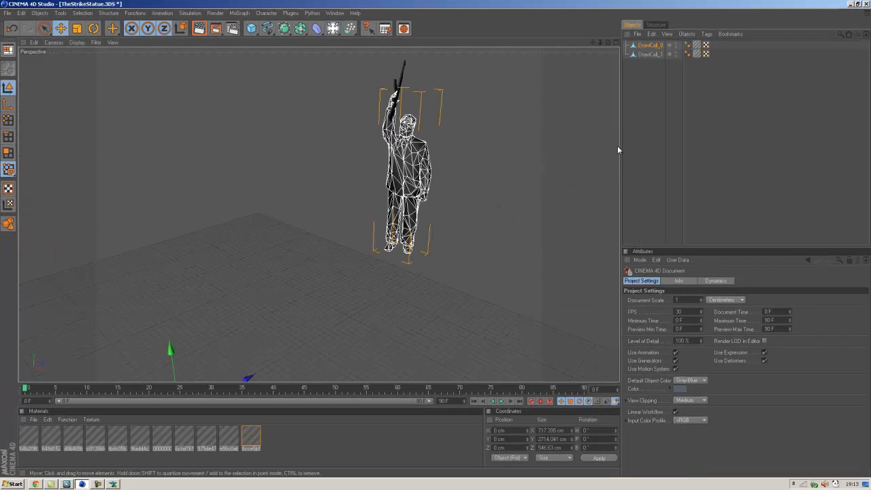
click(650, 54)
click(650, 45)
click(650, 54)
click(649, 45)
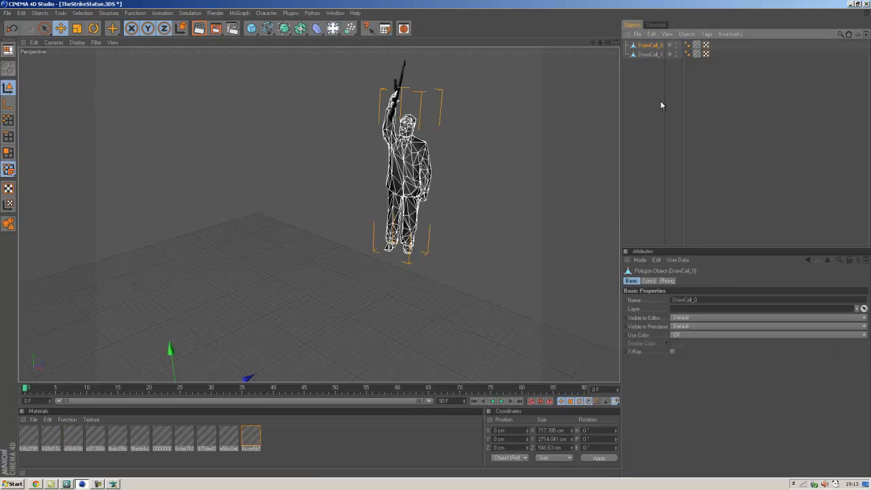
alt+drag(436, 238, 696, 98)
click(657, 102)
alt+drag(437, 243, 437, 243)
alt+middle_drag(437, 240, 431, 239)
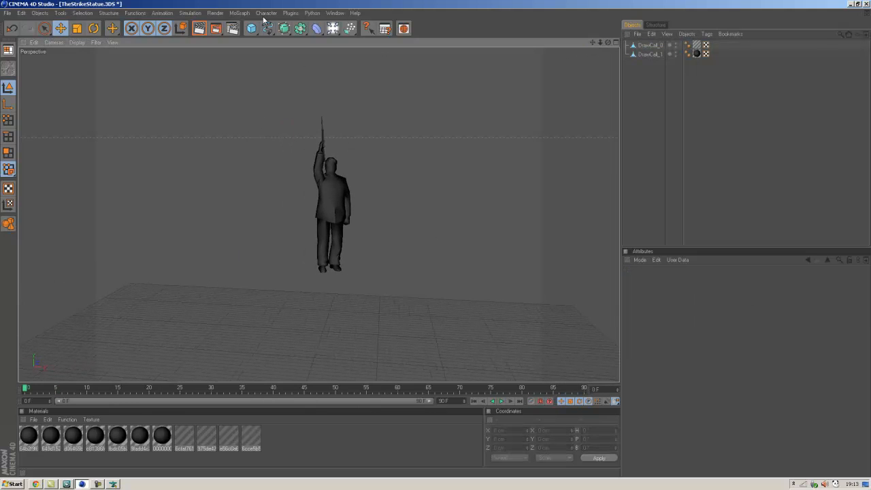
Add the Cel Renderer effect to the render settings
click(233, 29)
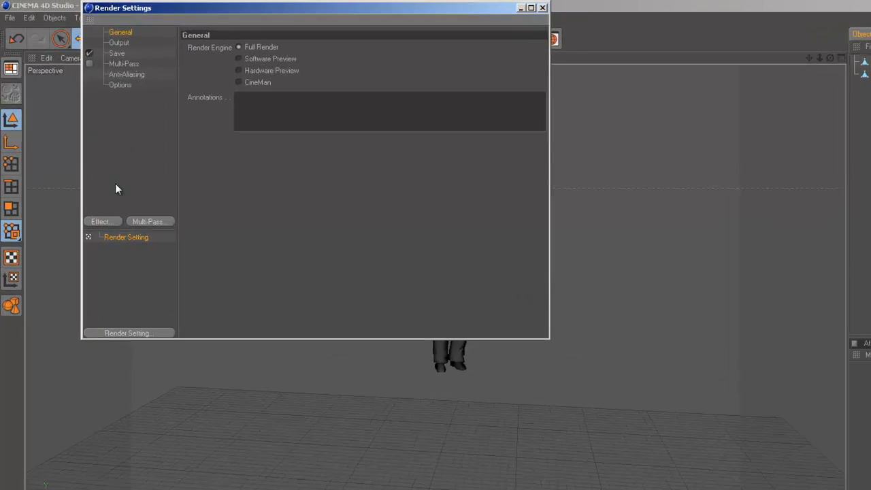
click(77, 162)
click(148, 351)
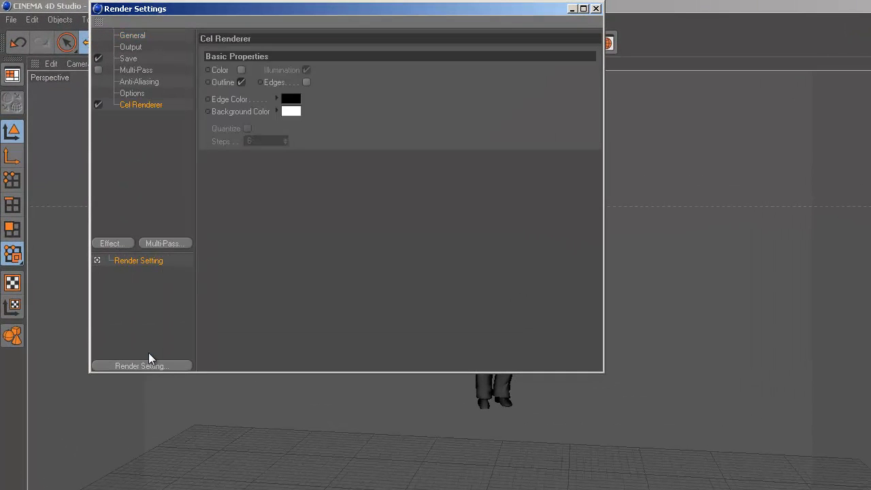
Set the Cel Renderer to Outline and Edges with a white edge color and a black background color, then minimize the render settings
click(290, 111)
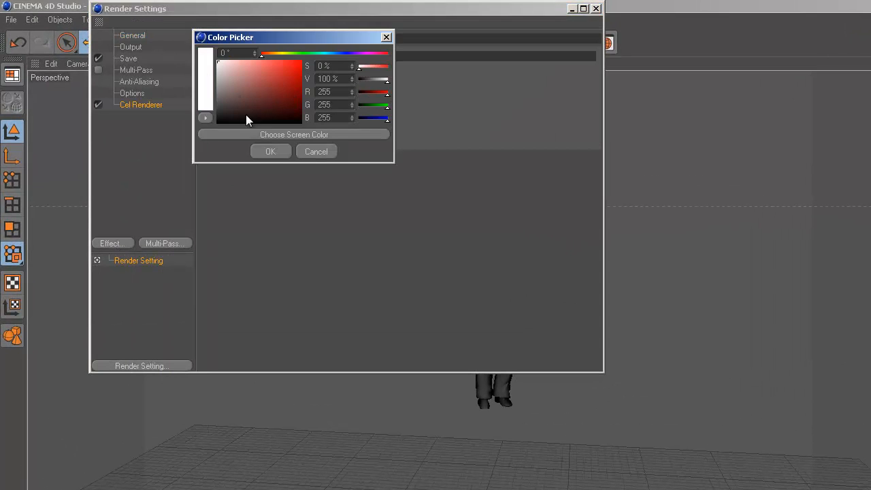
click(265, 155)
click(288, 113)
drag(245, 102, 301, 188)
click(265, 166)
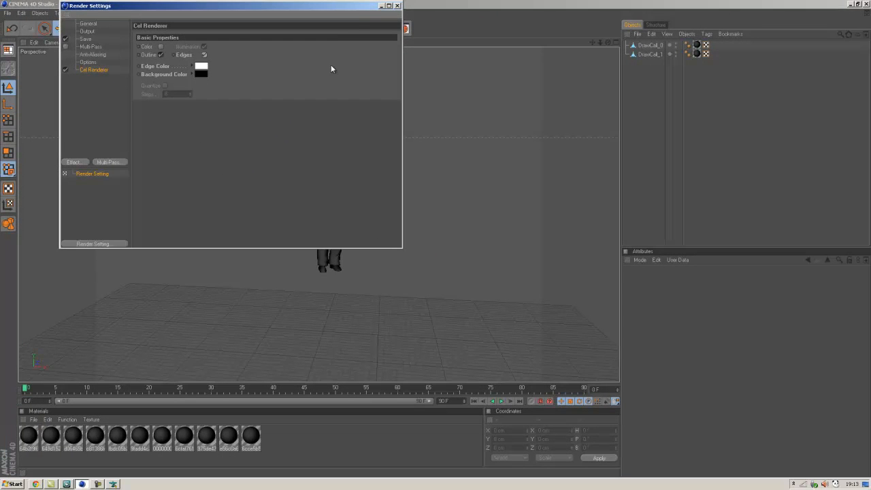
click(380, 6)
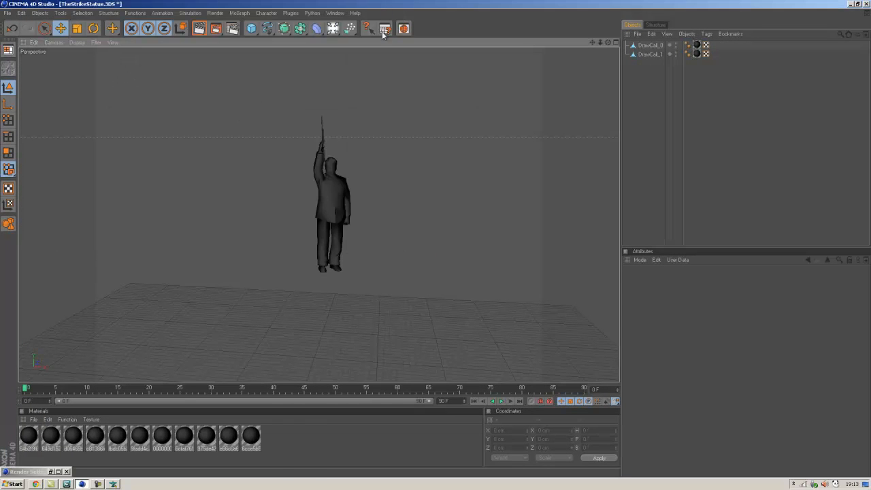
Render the Perspective view to preview the statue as a wireframe, and return to the shaded view
click(200, 29)
click(184, 137)
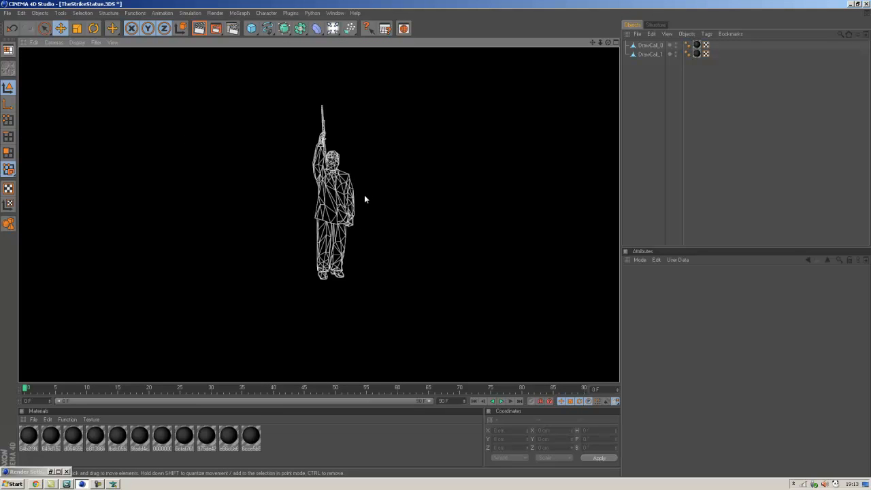
drag(605, 43, 532, 117)
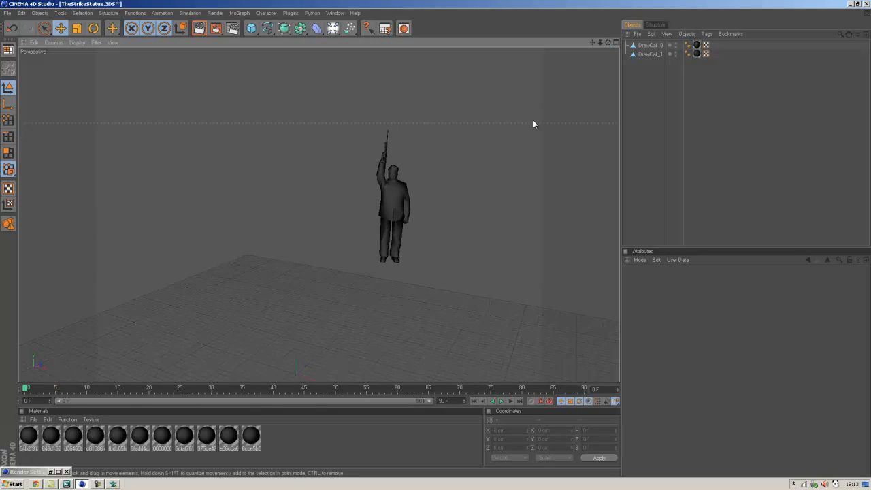
Group both statue meshes, DrawCall_0 and DrawCall_1, under a Null and switch to editing the group's axis
drag(646, 67, 650, 47)
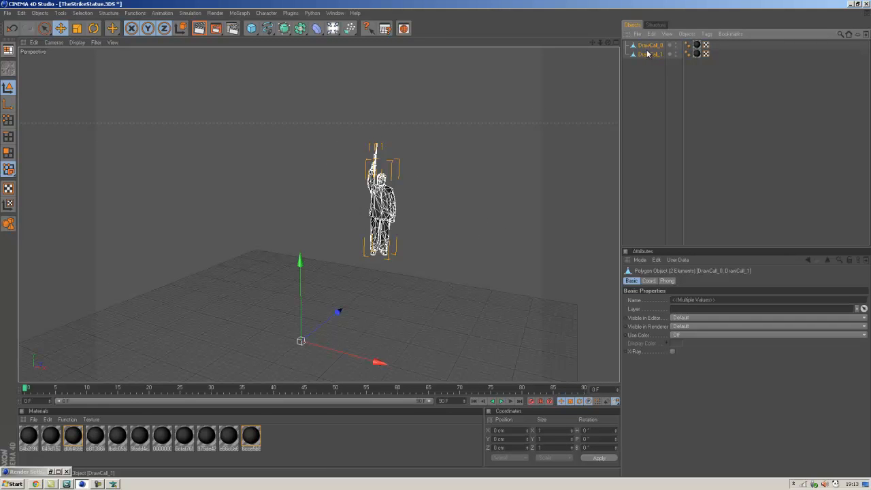
key(alt+g)
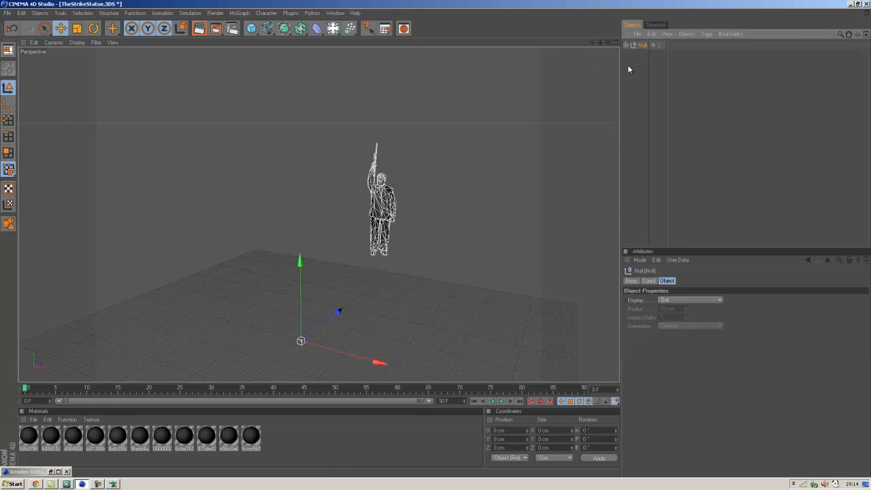
mouse_move(606, 44)
mouse_down()
mouse_move(437, 238)
mouse_move(614, 53)
mouse_move(607, 57)
mouse_up()
click(8, 103)
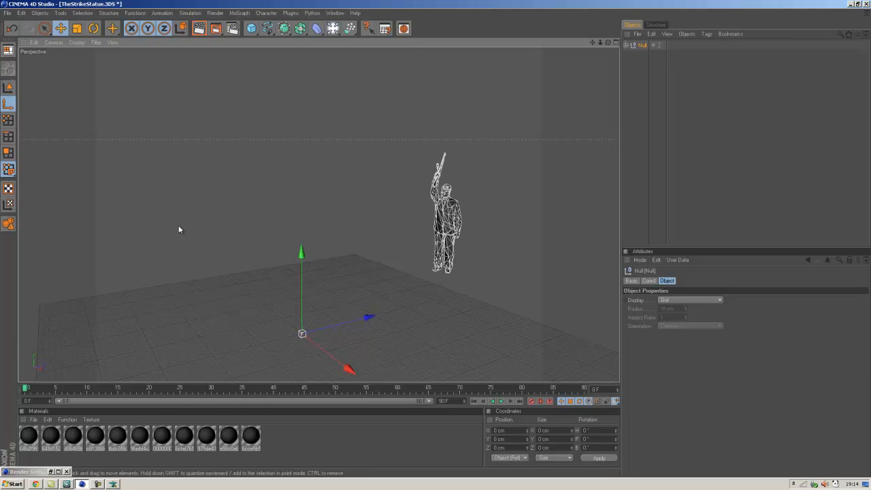
Move the Null's axis into the middle of the statue, at about Y 2157 cm and Z 4299 cm
drag(367, 317, 493, 285)
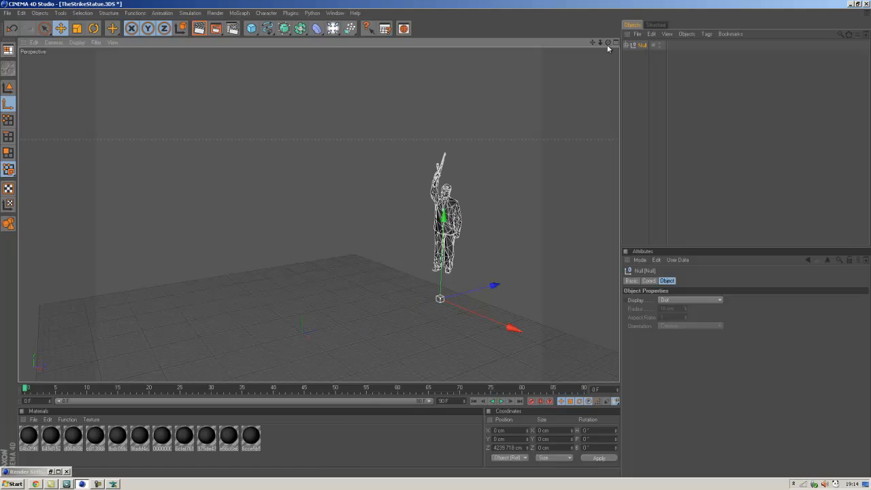
drag(610, 45, 608, 122)
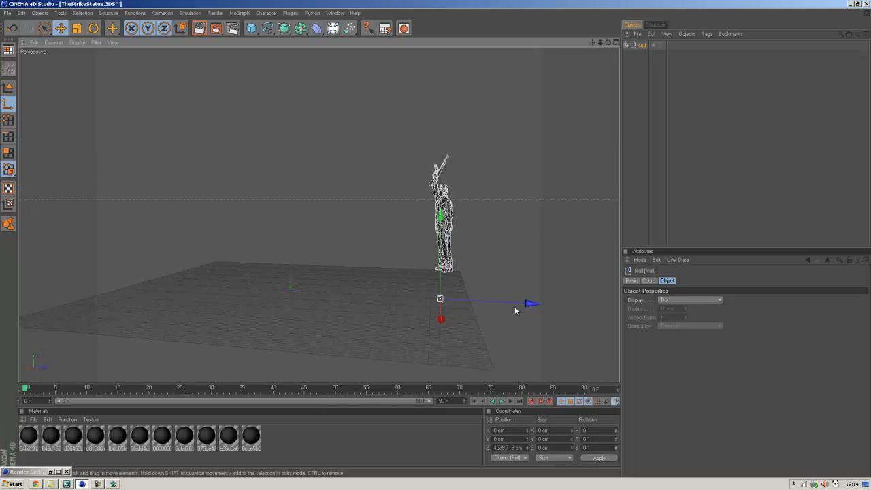
drag(433, 319, 436, 241)
drag(607, 43, 507, 127)
drag(592, 42, 525, 55)
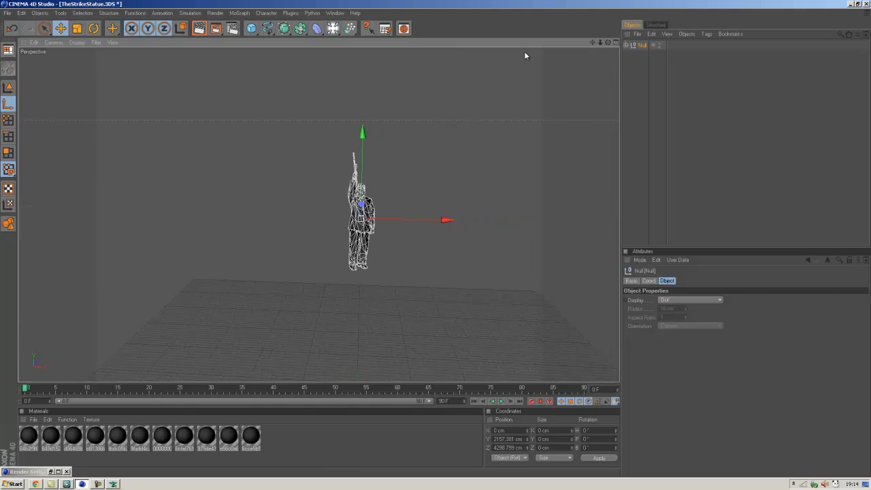
Animate the Null with rotation keyframes for one full turn of about 360° in heading from frame 0 to frame 90
click(14, 85)
click(93, 28)
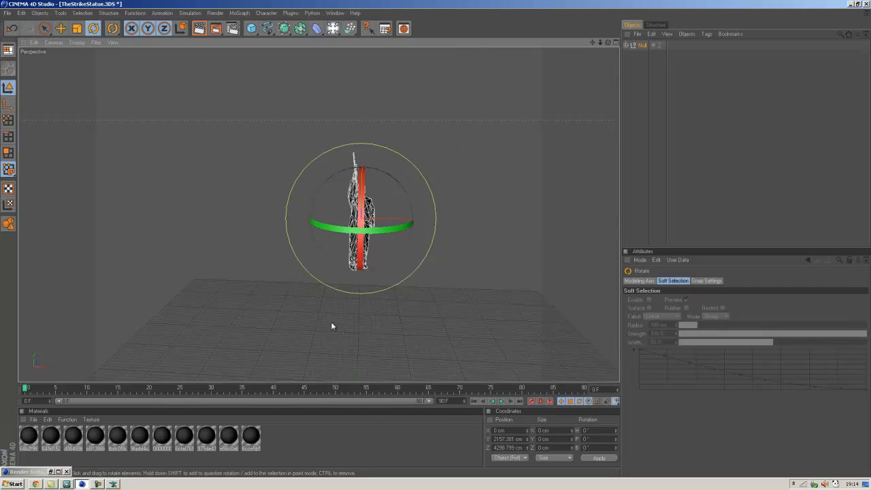
click(531, 402)
drag(518, 393, 606, 397)
drag(413, 225, 443, 242)
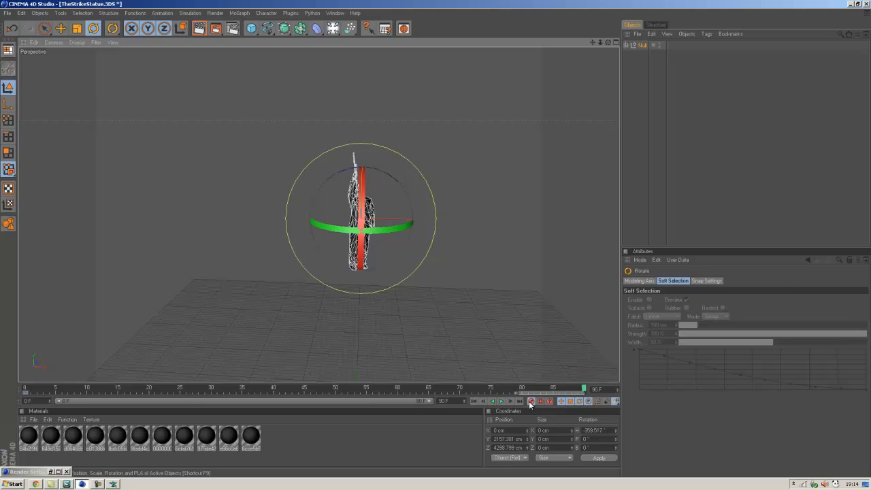
drag(585, 390, 80, 388)
Disable the Cel Renderer effect in the render settings, render the Perspective view of the statue, and return to the shaded view
alt+drag(208, 330, 420, 272)
drag(592, 42, 433, 239)
scroll(511, 175, up, 5)
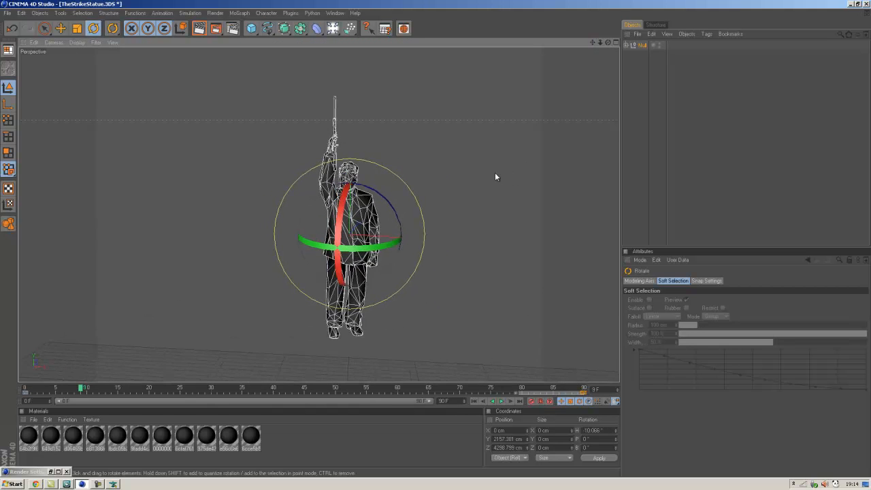
click(237, 32)
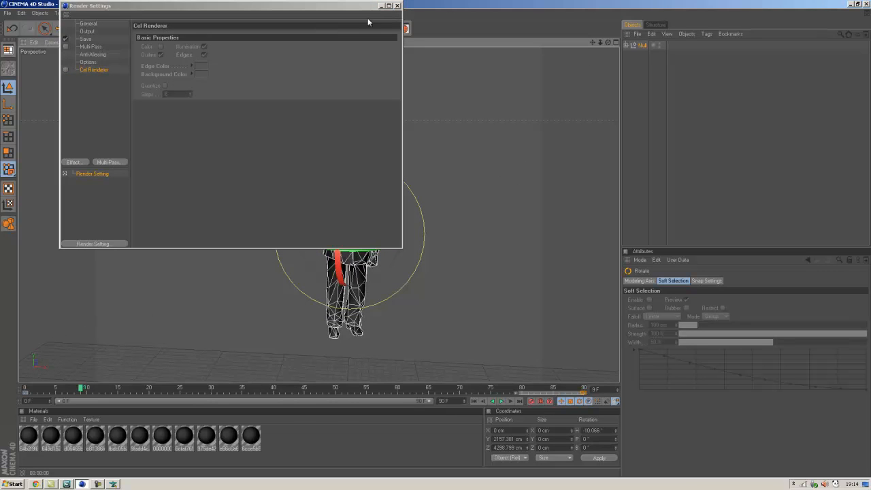
click(398, 5)
click(198, 29)
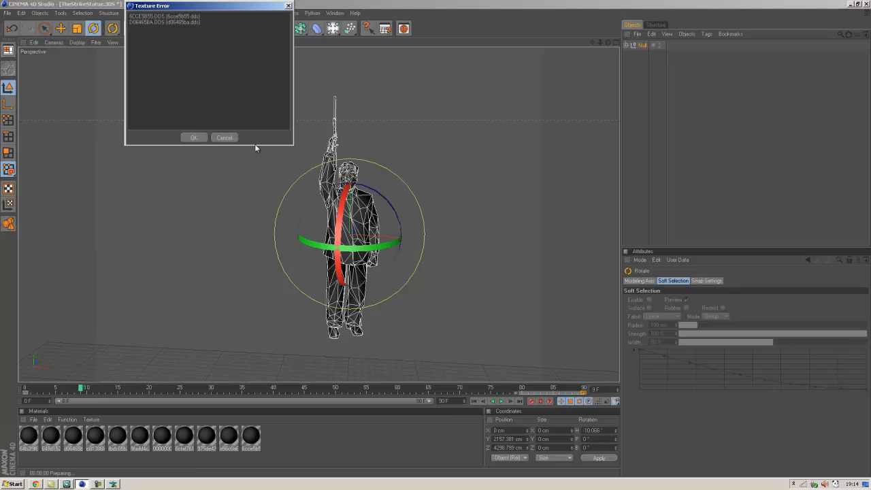
click(188, 139)
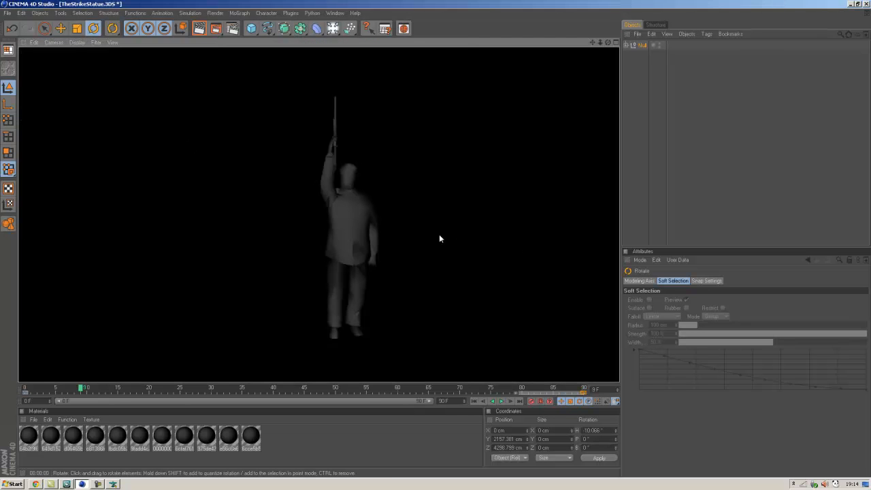
click(438, 238)
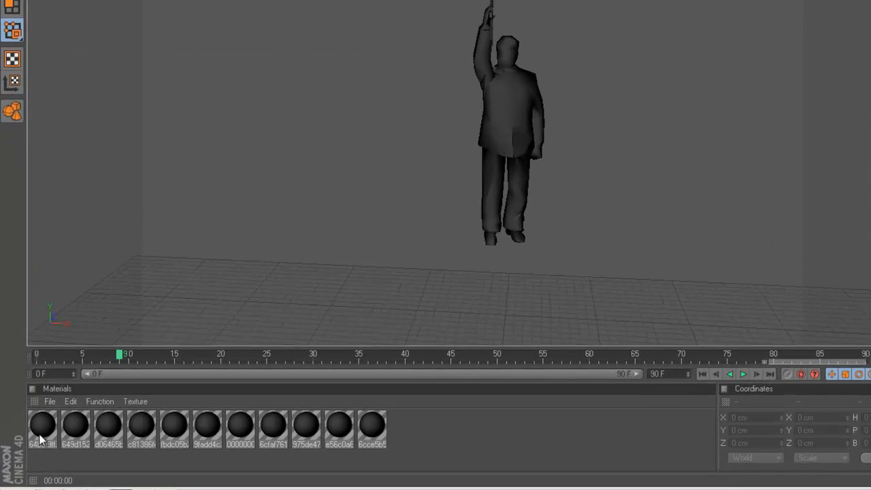
Examine the imported materials one by one, ending on 6cce5b55.dds, to check their color textures
click(41, 438)
click(79, 428)
click(141, 438)
click(122, 439)
click(189, 439)
click(210, 428)
click(239, 428)
click(281, 430)
click(310, 428)
click(343, 429)
click(376, 429)
click(352, 430)
click(310, 429)
click(276, 429)
click(242, 429)
click(209, 428)
click(125, 431)
click(77, 429)
click(110, 434)
click(176, 436)
click(235, 446)
click(300, 464)
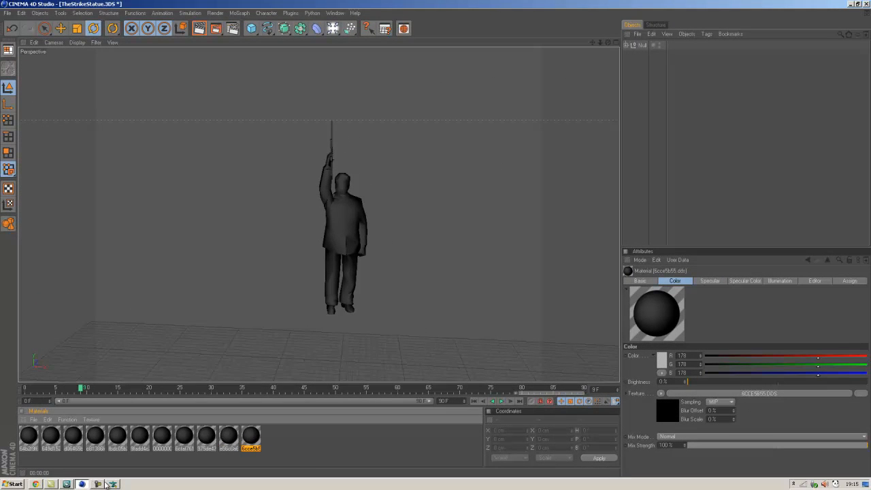
Switch to DXTBmp and arrange its window side by side with CINEMA 4D
click(113, 484)
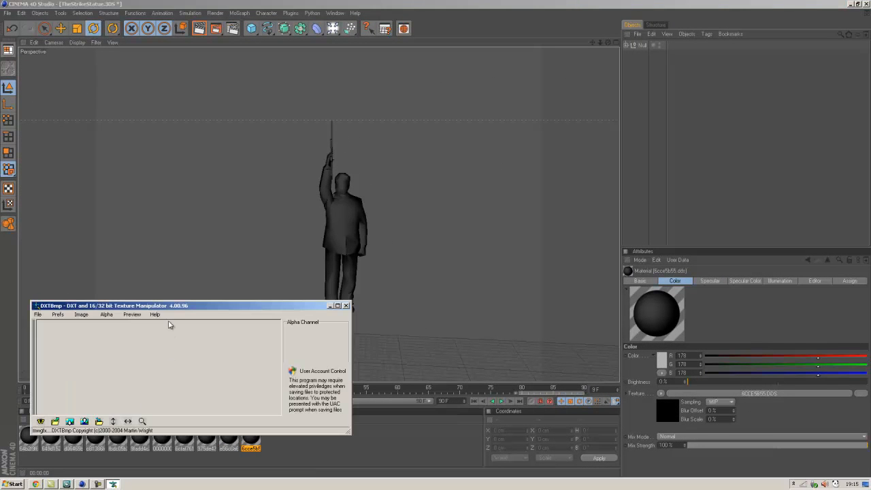
double_click(343, 3)
drag(312, 307, 1, 463)
drag(602, 442, 602, 453)
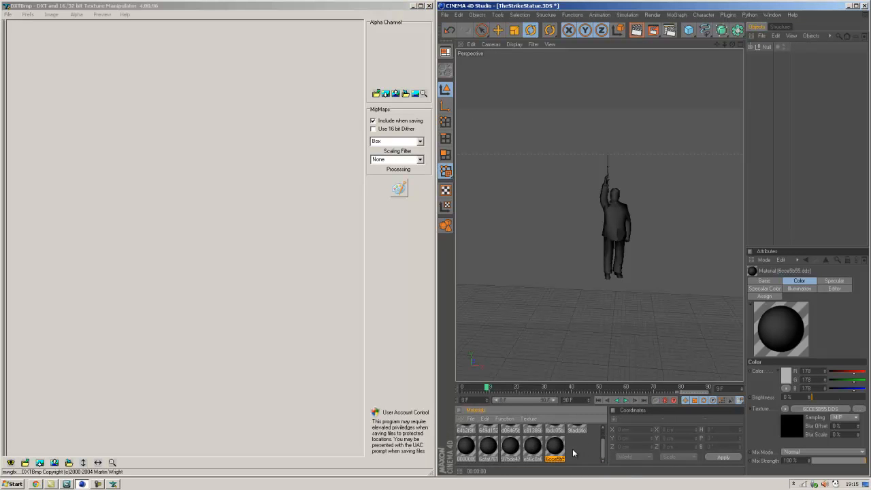
Copy the texture file name 6CCE5B55 from the statue material's color texture file selection without loading a file
click(573, 449)
click(553, 449)
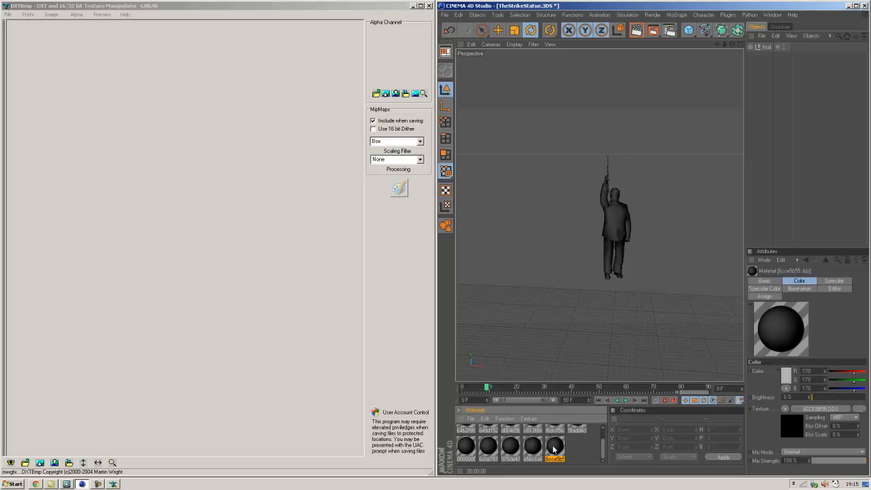
click(858, 408)
right_click(288, 296)
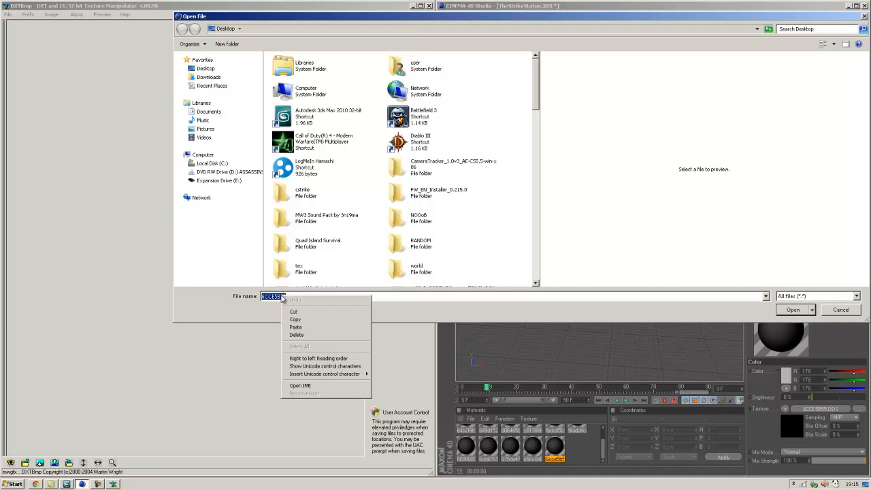
click(299, 321)
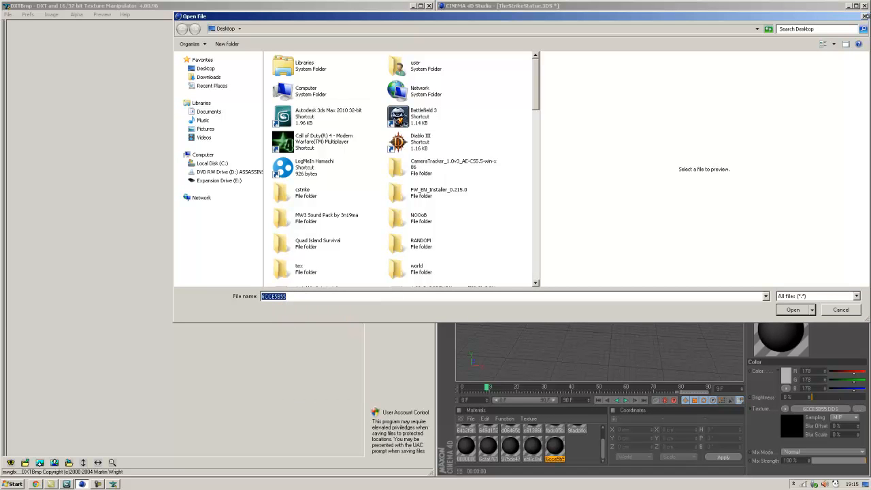
click(866, 17)
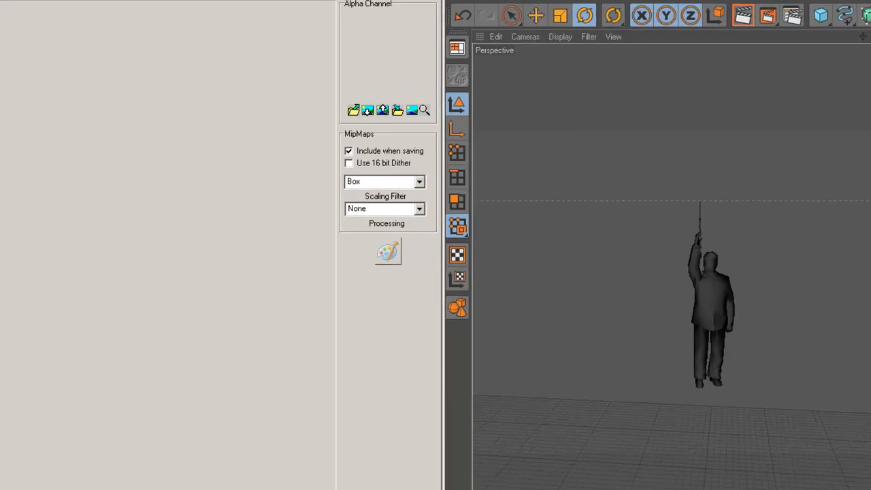
Open 6cce5b55.dds from the 3DReaperDX Textures folder in DXTBmp
key(ctrl+o)
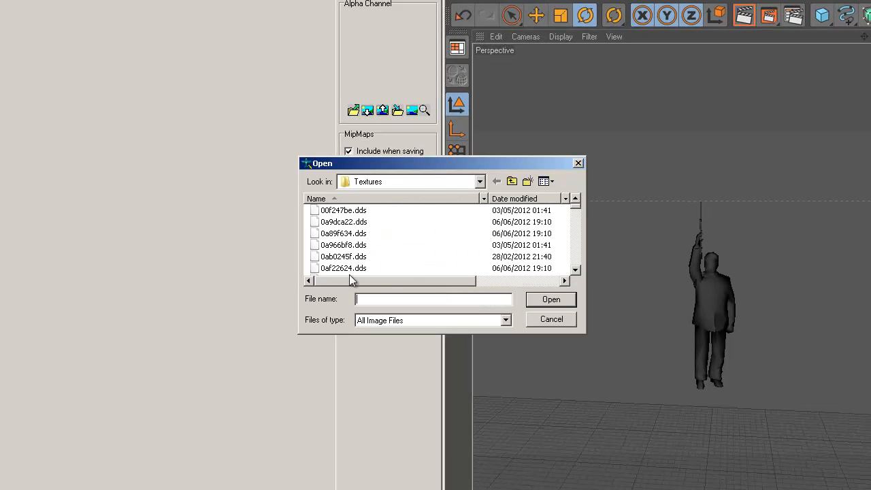
click(511, 181)
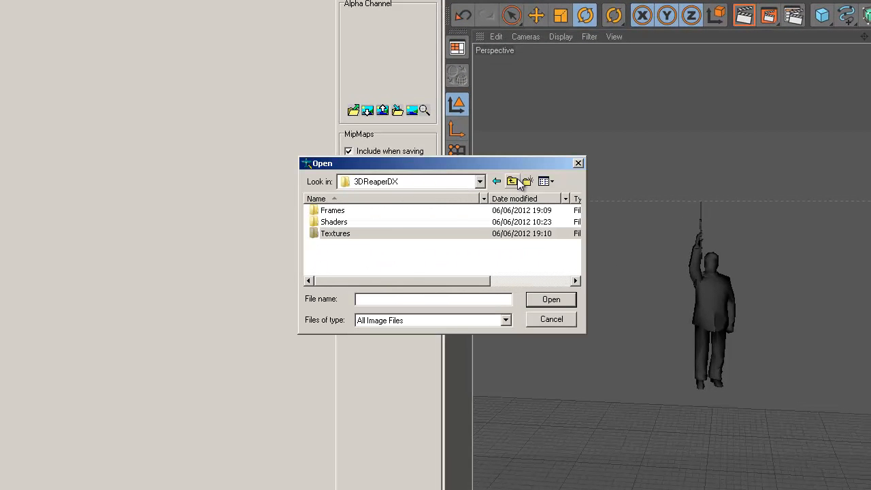
double_click(329, 233)
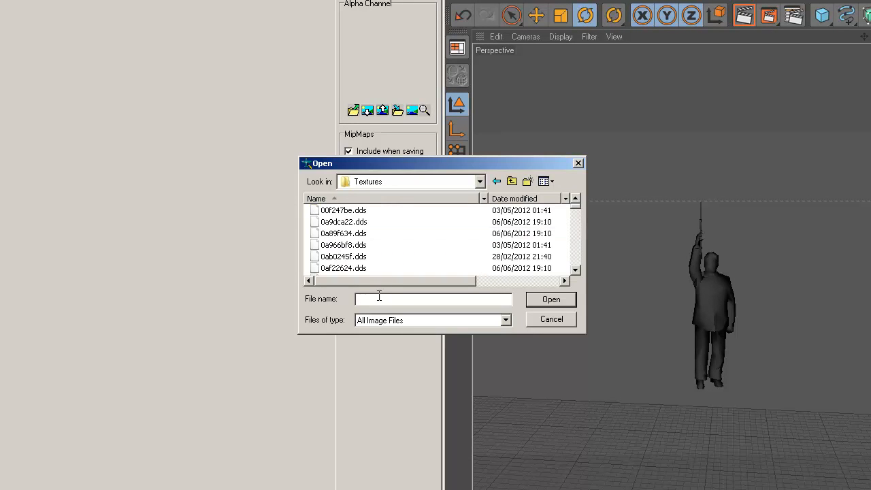
text(6cce5b55)
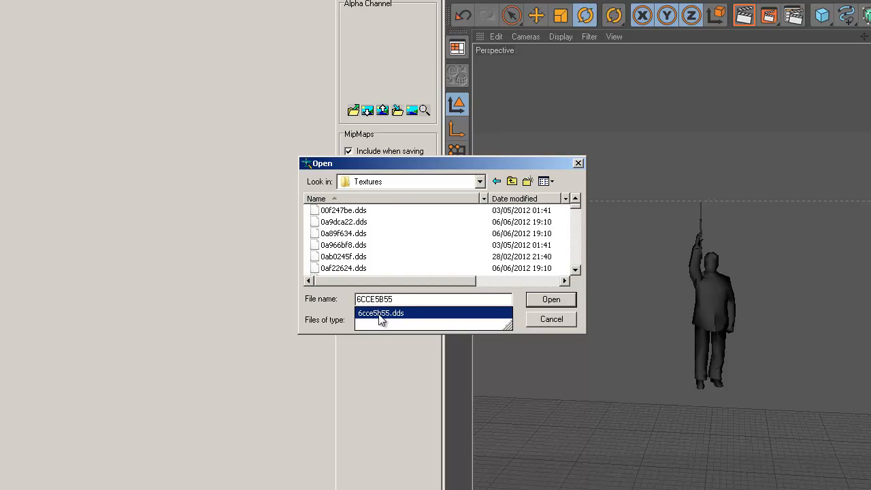
click(380, 313)
click(537, 300)
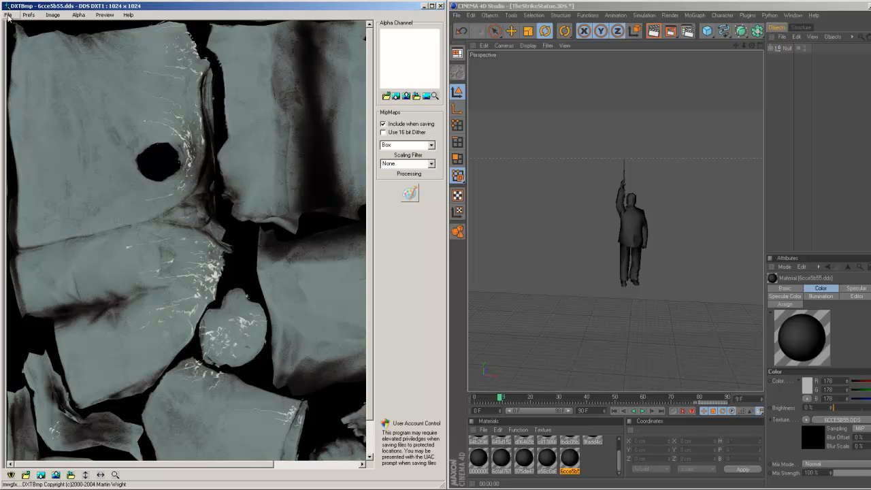
Send the texture from DXTBmp to Paint, place Paint beside CINEMA 4D, and draw black round glasses on the face
click(41, 476)
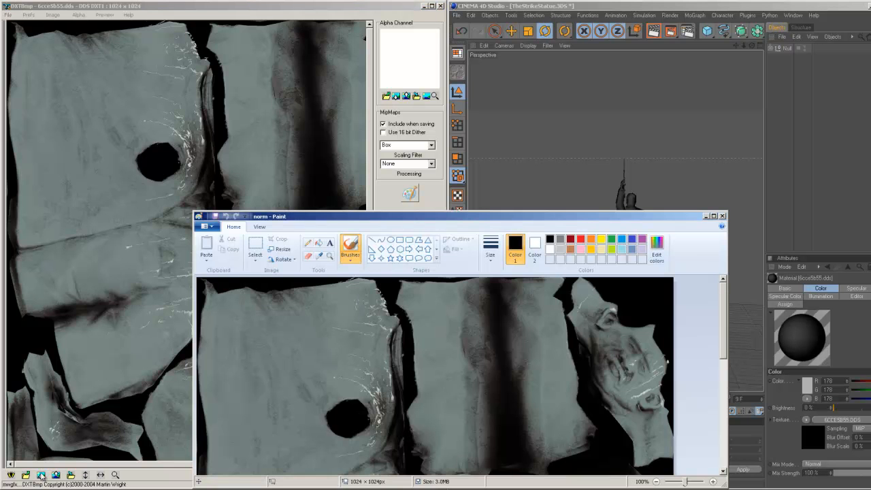
drag(298, 216, 2, 204)
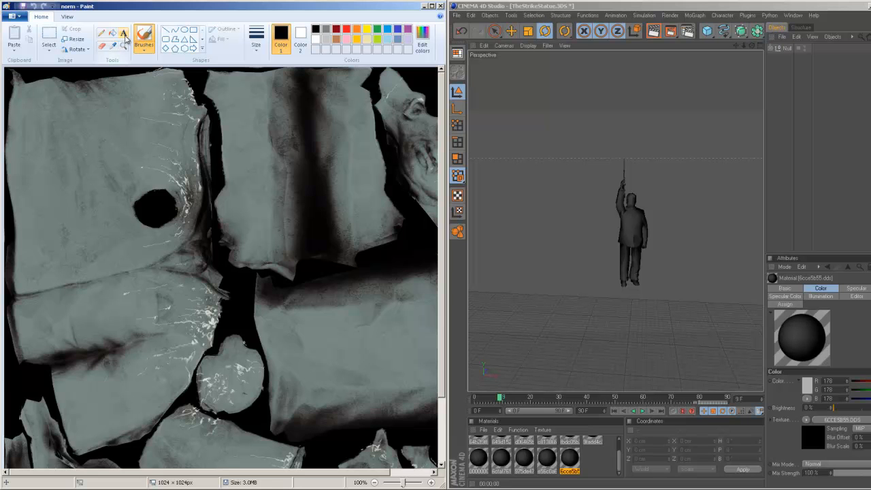
scroll(316, 309, down, 3)
scroll(306, 325, up, 3)
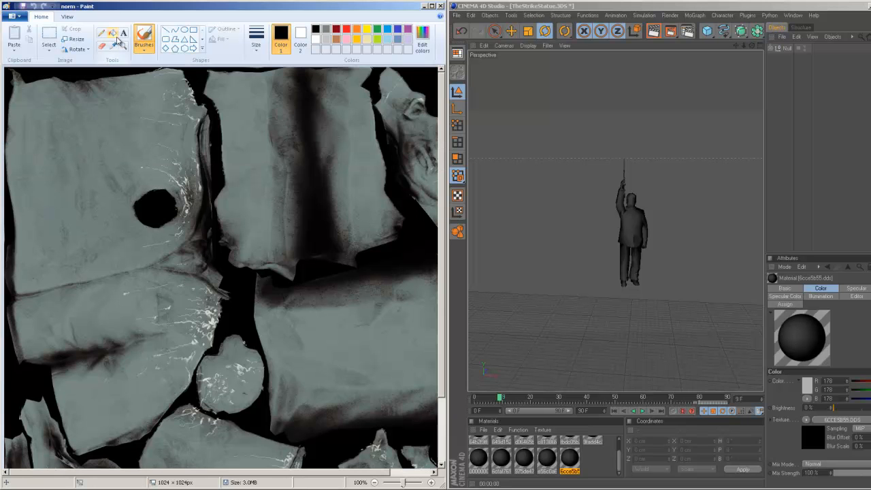
scroll(204, 259, down, 1)
scroll(245, 327, up, 1)
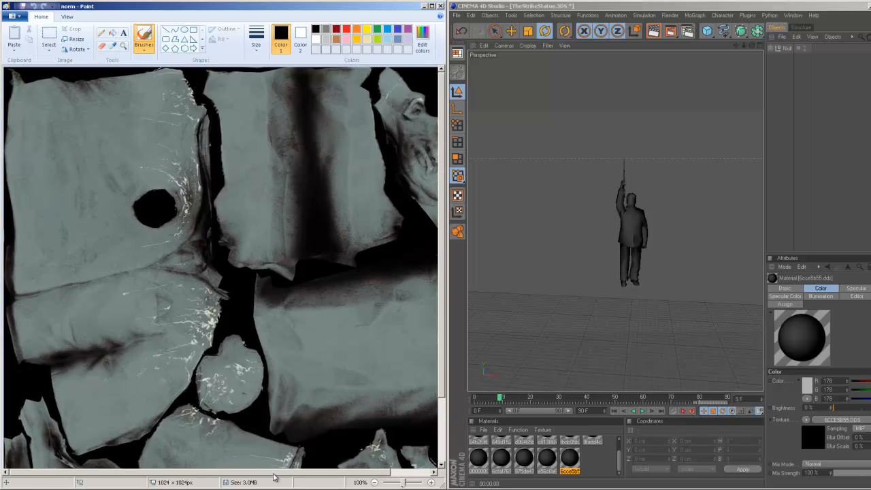
drag(273, 474, 317, 473)
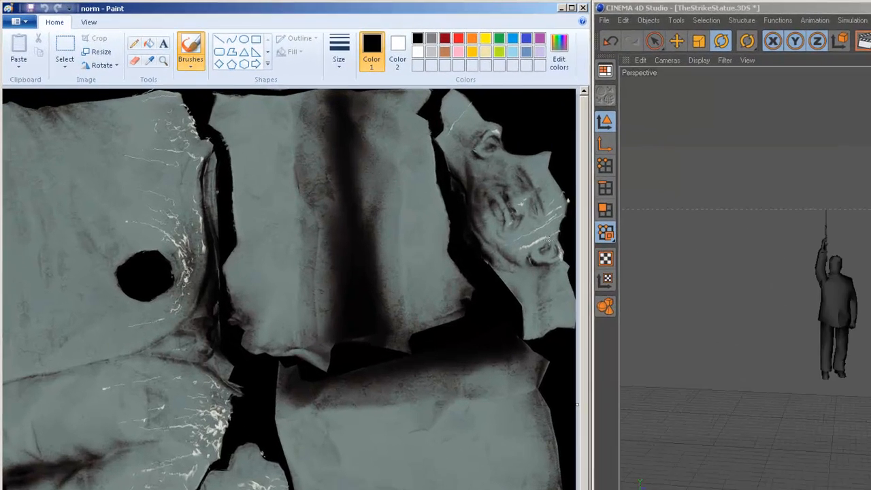
drag(549, 241, 545, 228)
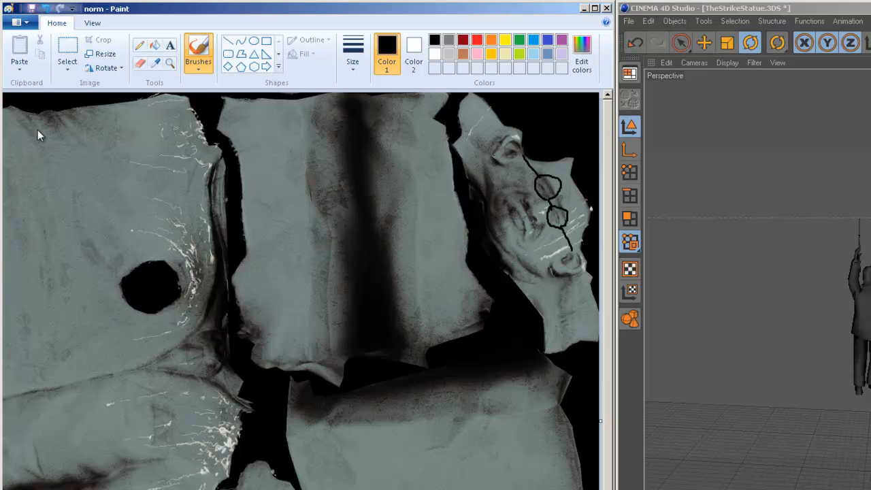
Save the edited texture to the Desktop as the 24-bit bitmap 1234567
key(ctrl+s)
key(BackSpace)
text(123456)
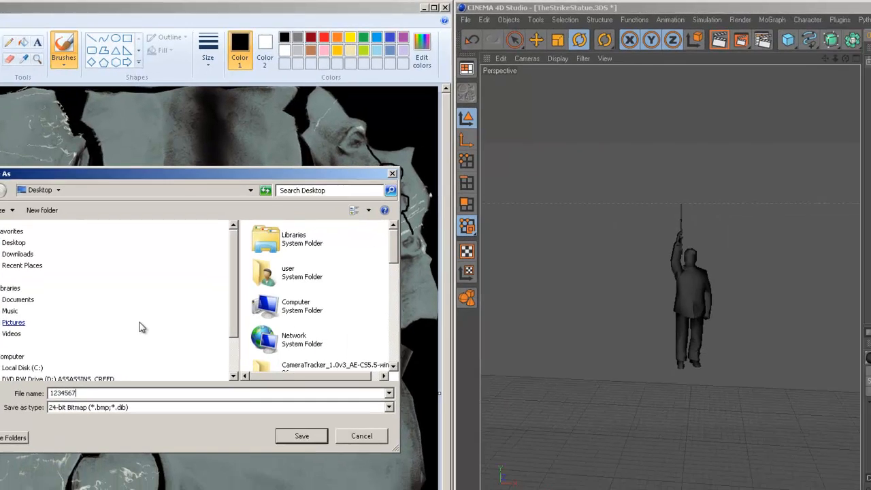
key(Return)
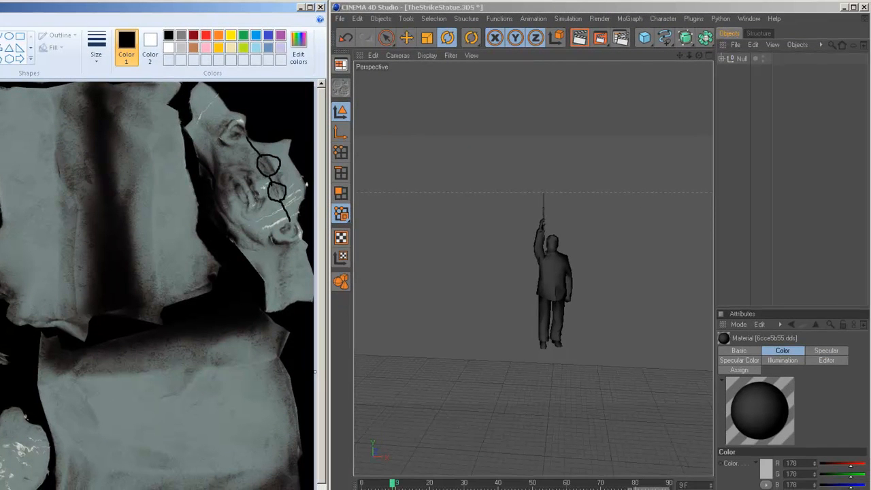
Load 1234567.bmp from the Desktop as the color texture of the 6cce5b55.dds material in CINEMA 4D
key(alt+Tab)
click(860, 488)
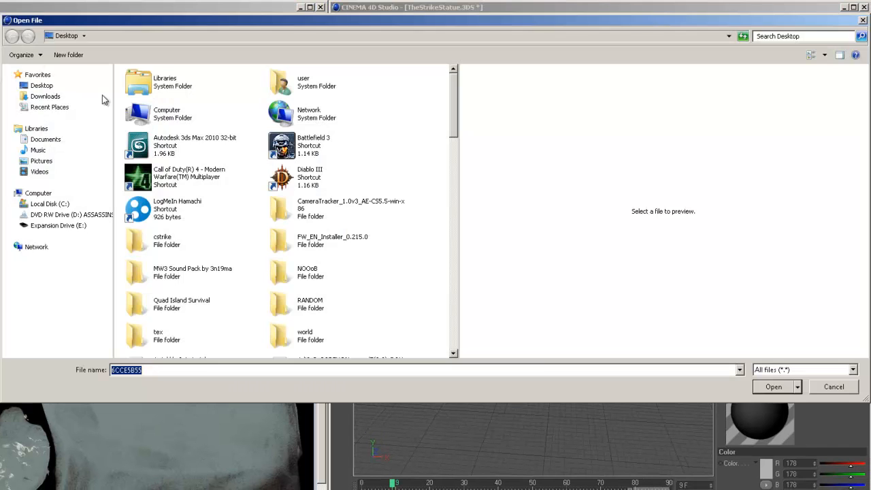
text(123)
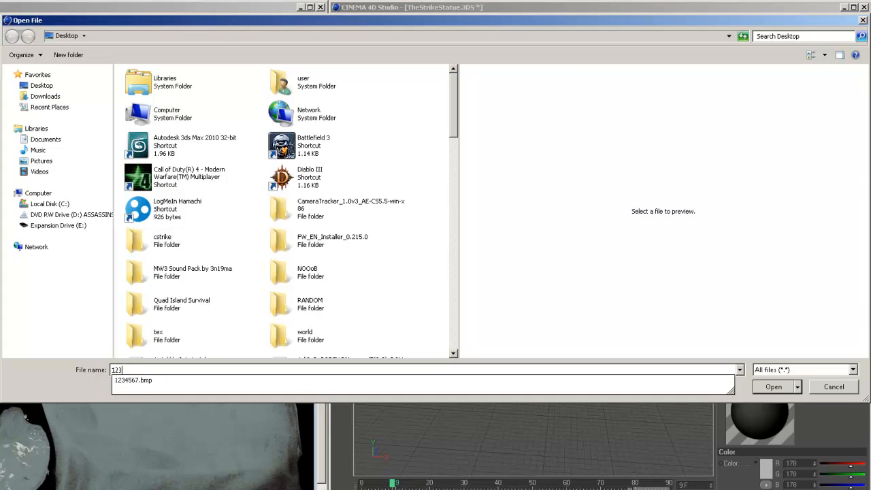
click(211, 381)
click(773, 386)
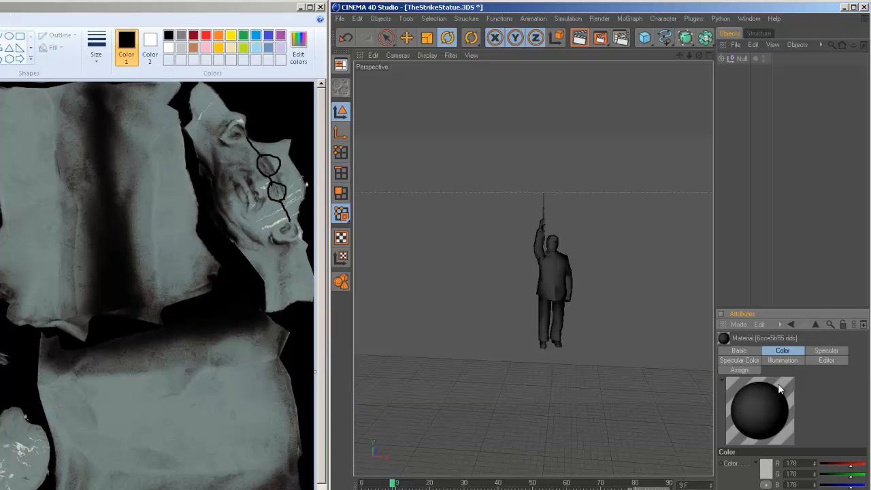
scroll(672, 309, up, 6)
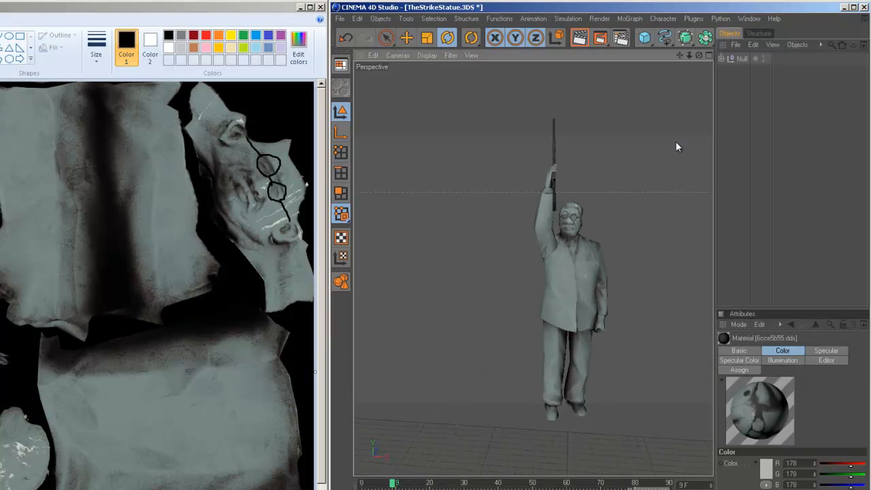
drag(680, 56, 355, 297)
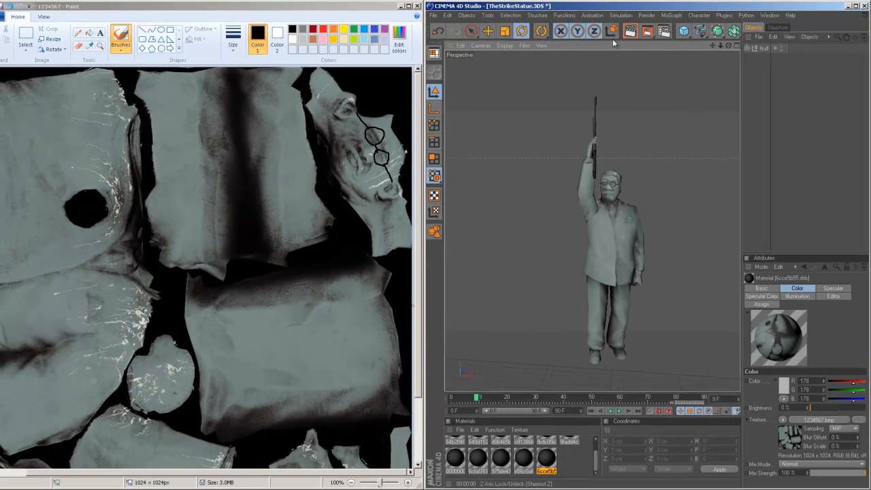
Render the perspective view from full figure and closer up to examine the drawn glasses on the statue's face
click(618, 30)
click(613, 141)
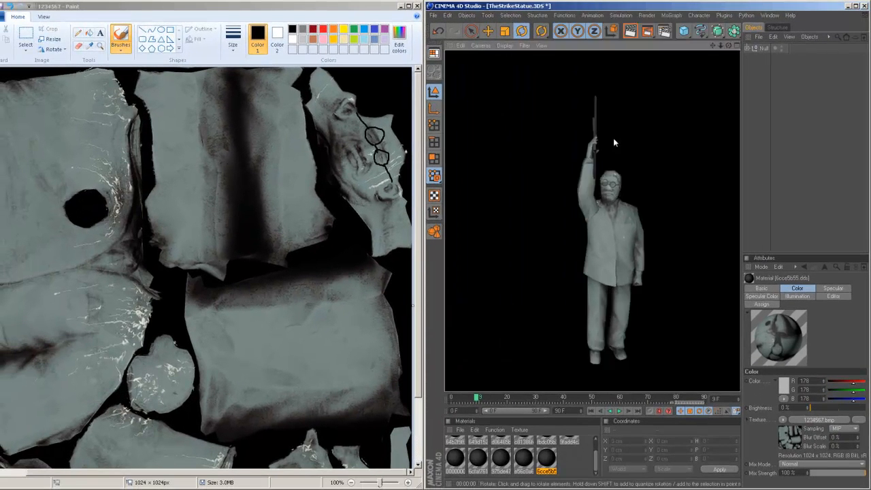
scroll(666, 174, up, 5)
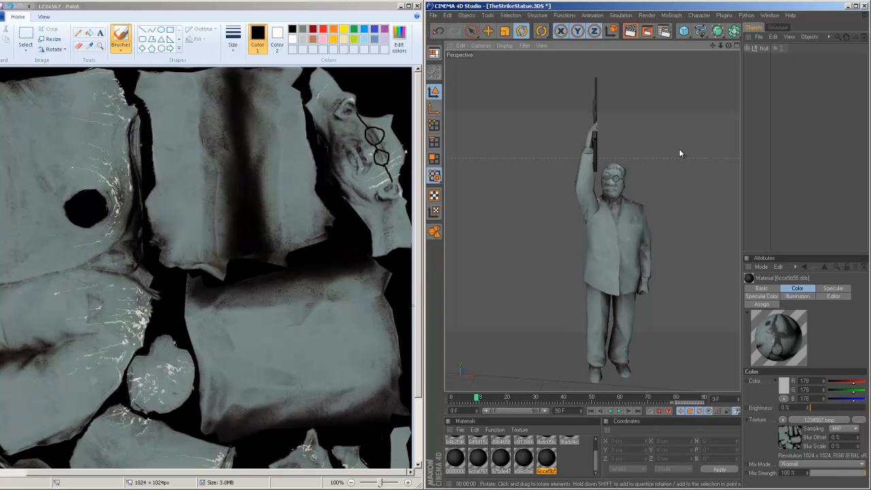
drag(712, 45, 685, 53)
click(630, 31)
click(613, 140)
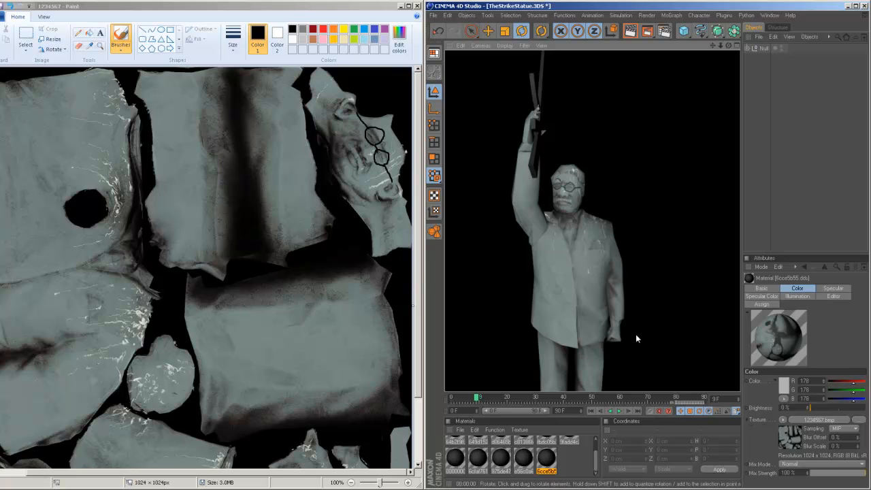
drag(728, 46, 442, 245)
scroll(499, 301, up, 3)
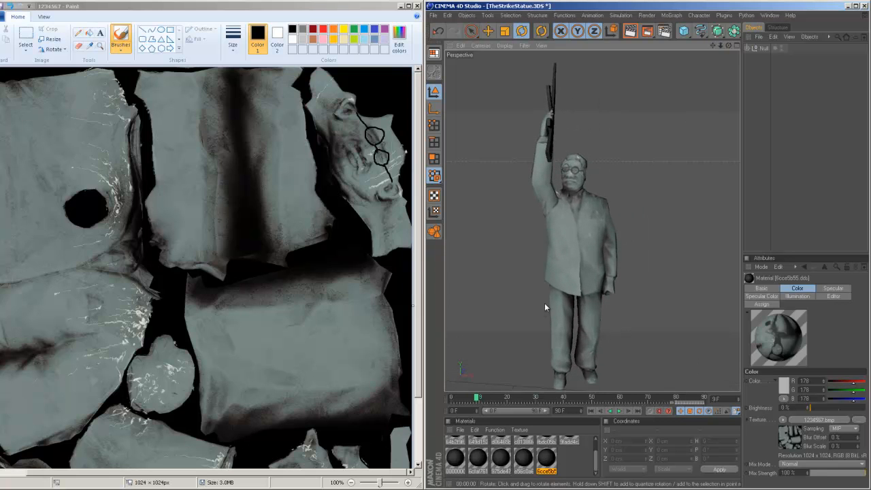
Maximize the CINEMA 4D window and enlarge the perspective viewport by shrinking the materials area below the timeline
click(529, 468)
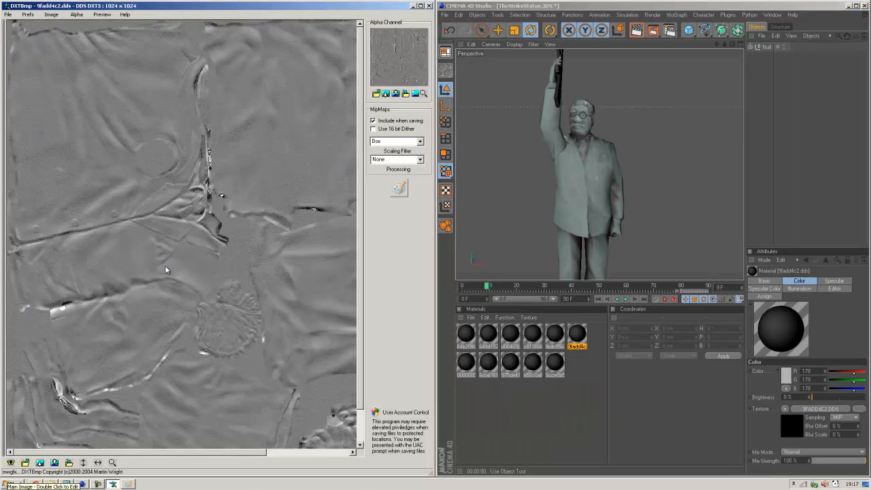
click(656, 154)
alt+drag(656, 155, 633, 154)
double_click(541, 6)
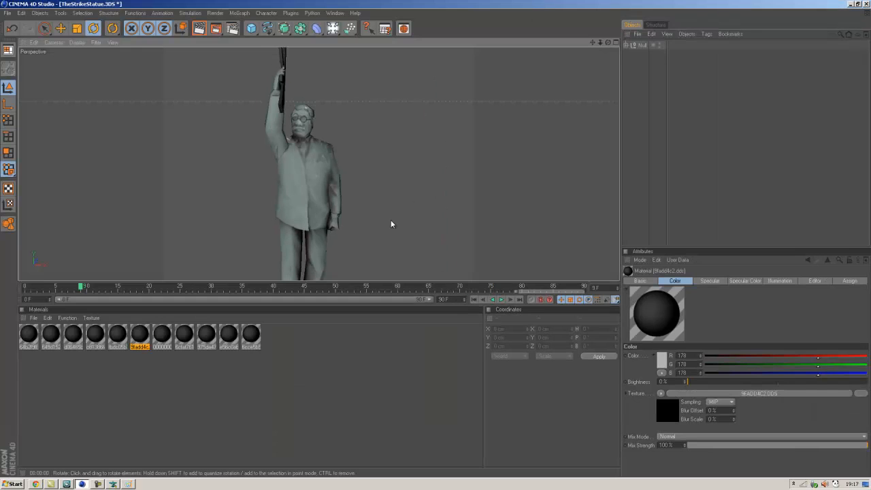
drag(377, 285, 381, 394)
Frame the whole statue and scrub the timeline from its start to frame 90 to preview the rotation animation
drag(80, 393, 27, 383)
scroll(227, 228, down, 6)
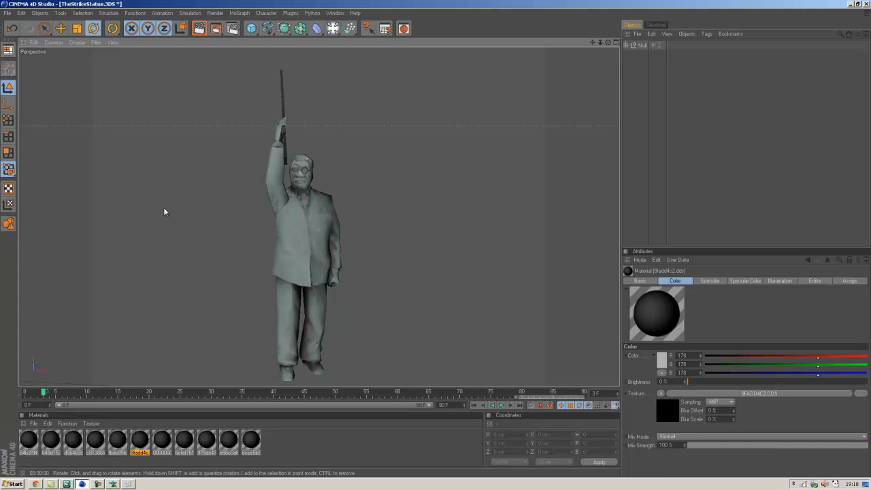
scroll(156, 256, up, 1)
drag(53, 393, 596, 389)
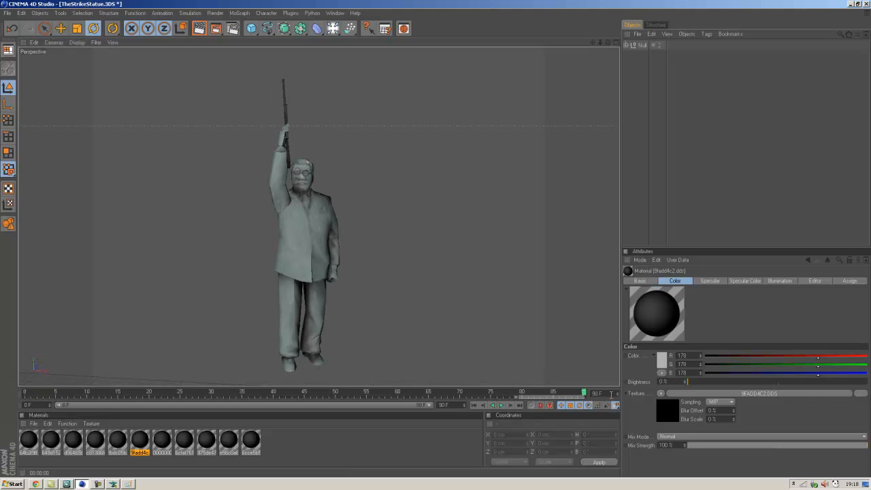